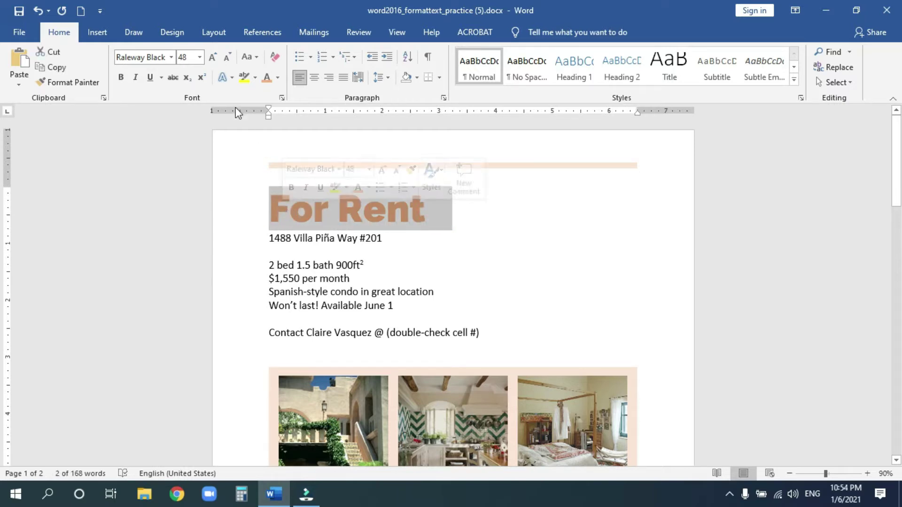
# Adjust the font size of the For Rent title up and down, leaving it at 72
pyautogui.click(202, 59)
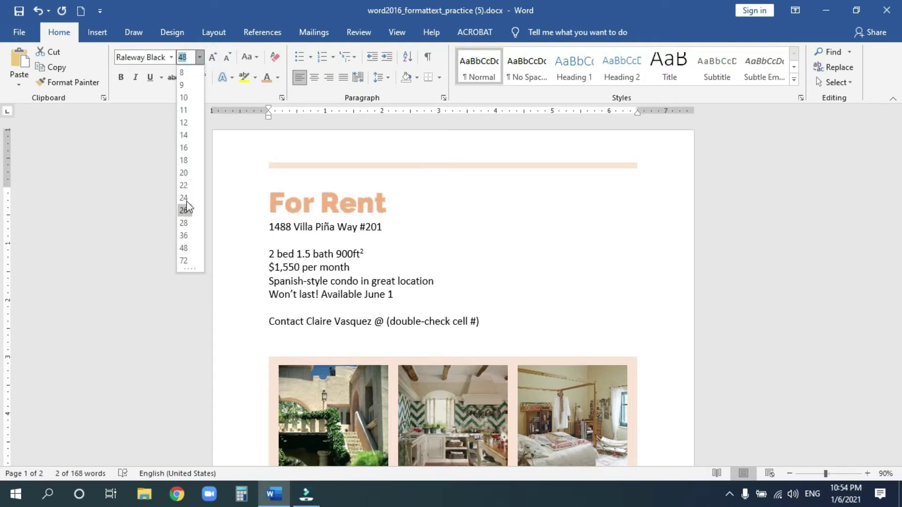
pyautogui.click(183, 247)
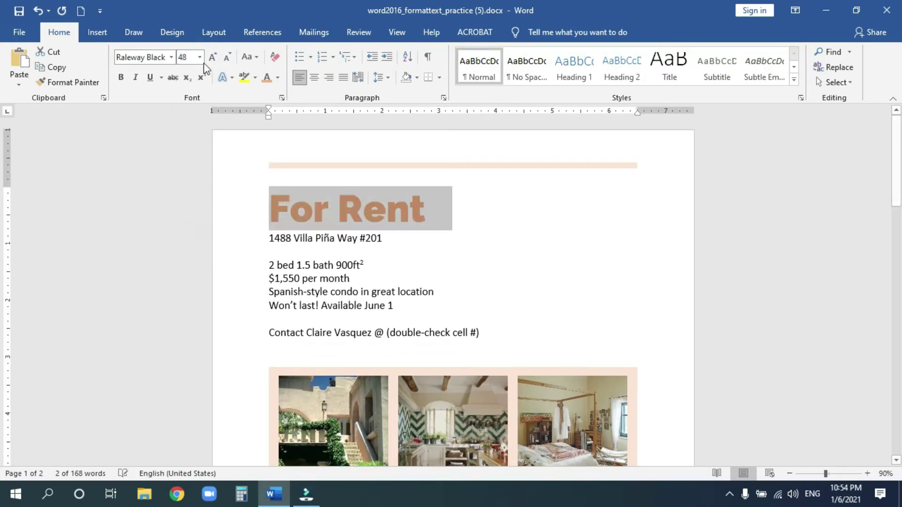
pyautogui.click(213, 57)
pyautogui.click(212, 57)
pyautogui.click(227, 57)
pyautogui.click(226, 57)
pyautogui.click(227, 58)
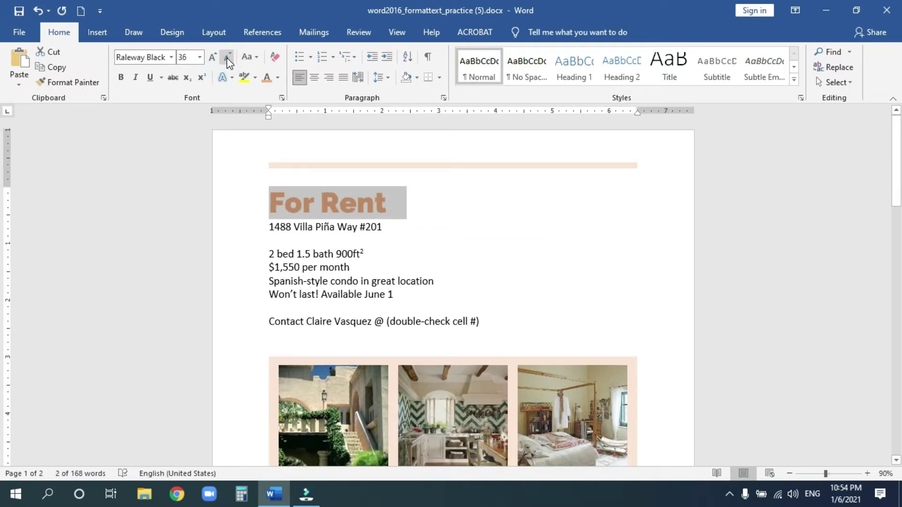
pyautogui.click(213, 57)
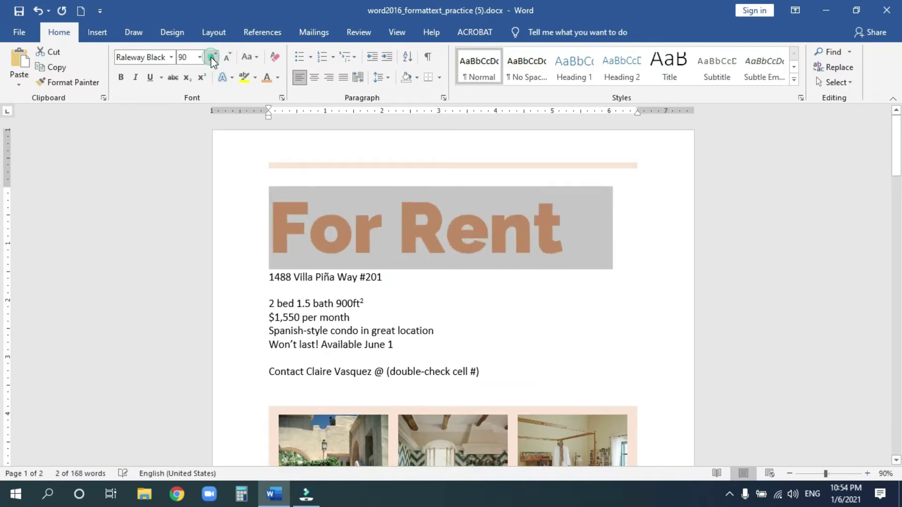
pyautogui.click(227, 57)
pyautogui.click(223, 59)
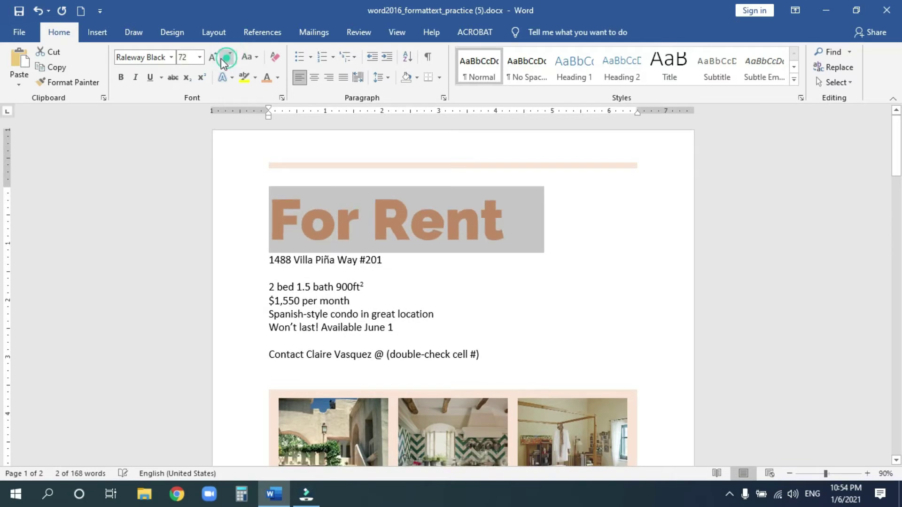
# Set the For Rent title's font to Raleway Black and open its font colour choices
pyautogui.click(171, 57)
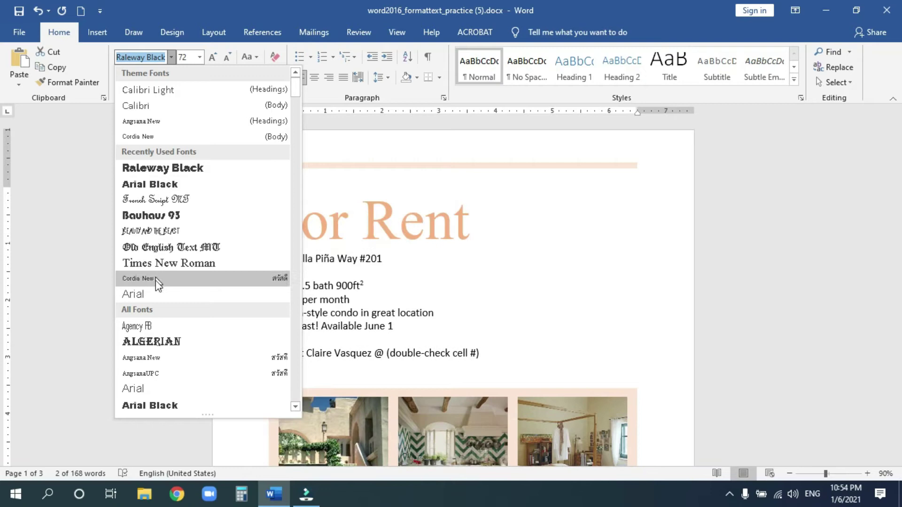
pyautogui.click(156, 170)
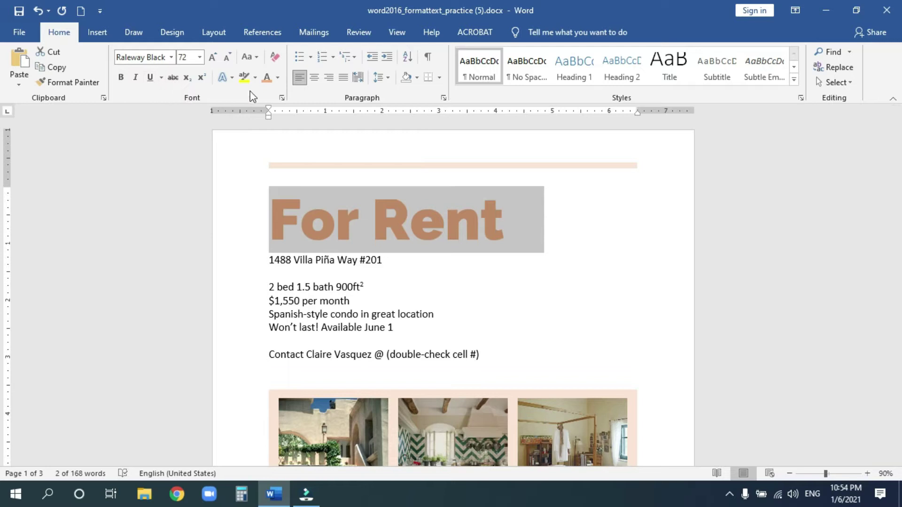
pyautogui.click(277, 80)
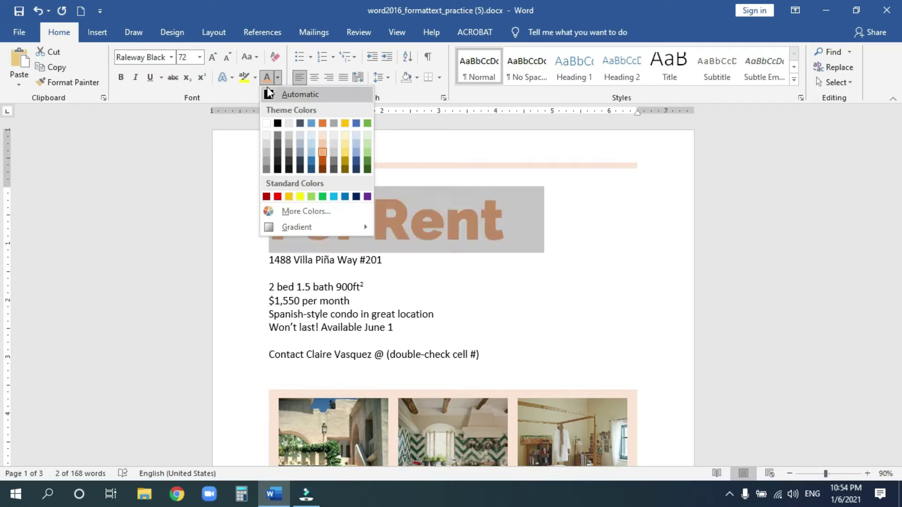
# Try bold, italic and underline on the For Rent title, view the underline styles, and remove all three formats
pyautogui.click(121, 79)
pyautogui.click(135, 77)
pyautogui.click(149, 77)
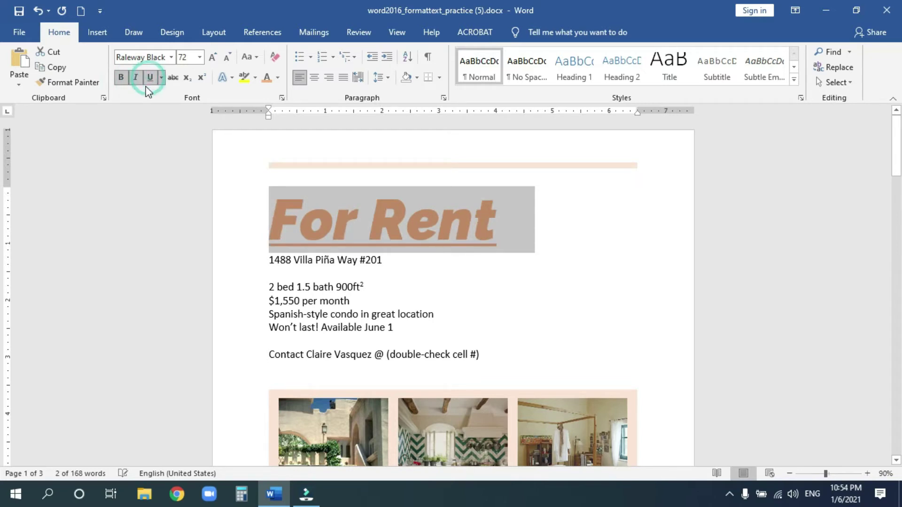
pyautogui.click(161, 79)
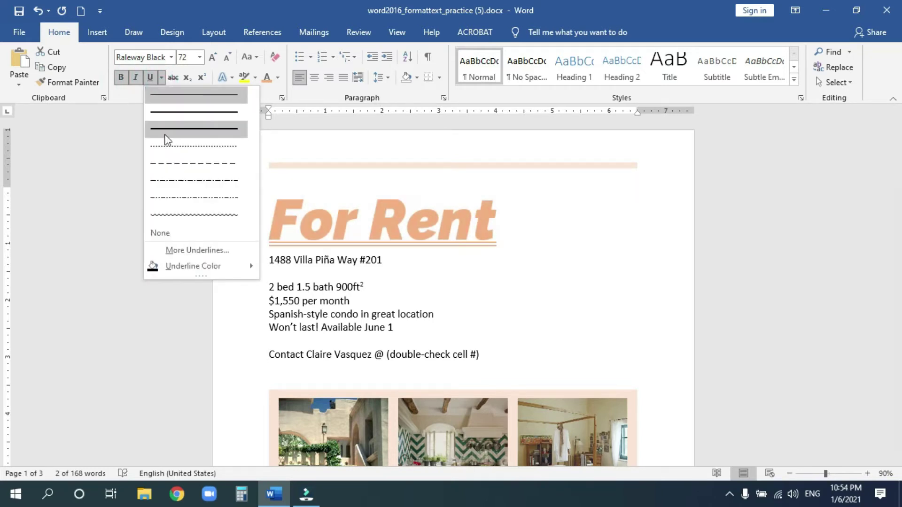
pyautogui.click(162, 78)
pyautogui.click(149, 78)
pyautogui.click(135, 78)
pyautogui.click(121, 77)
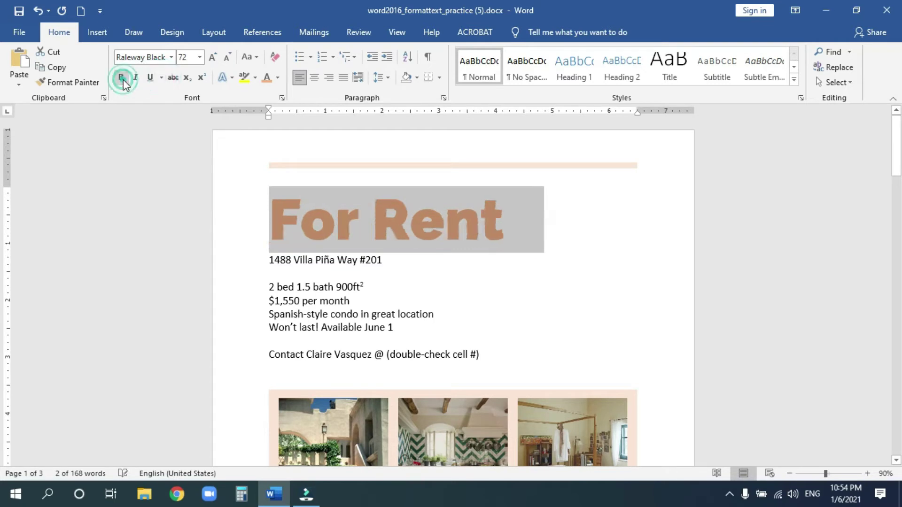
# Select the whole line "Spanish-style condo in great location" and apply Sentence case to it
pyautogui.click(300, 234)
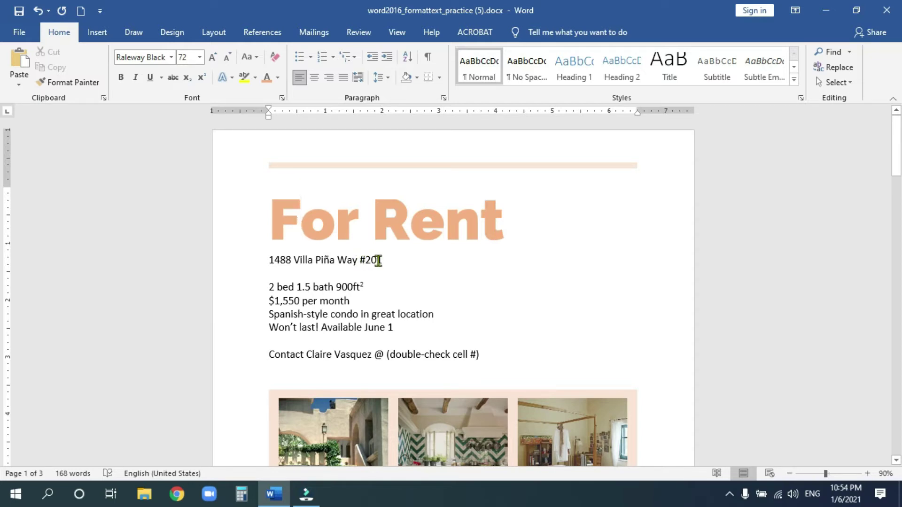
pyautogui.moveTo(436, 313); pyautogui.dragTo(362, 314)
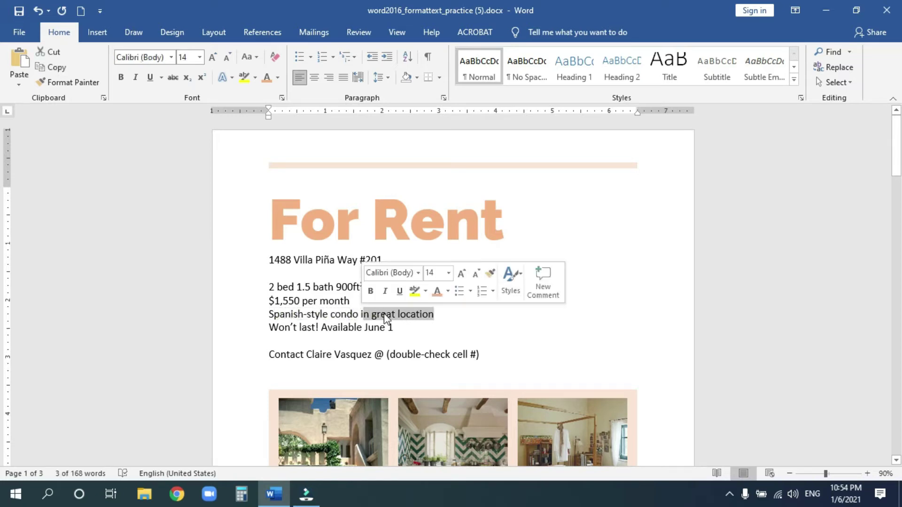
pyautogui.doubleClick(338, 313)
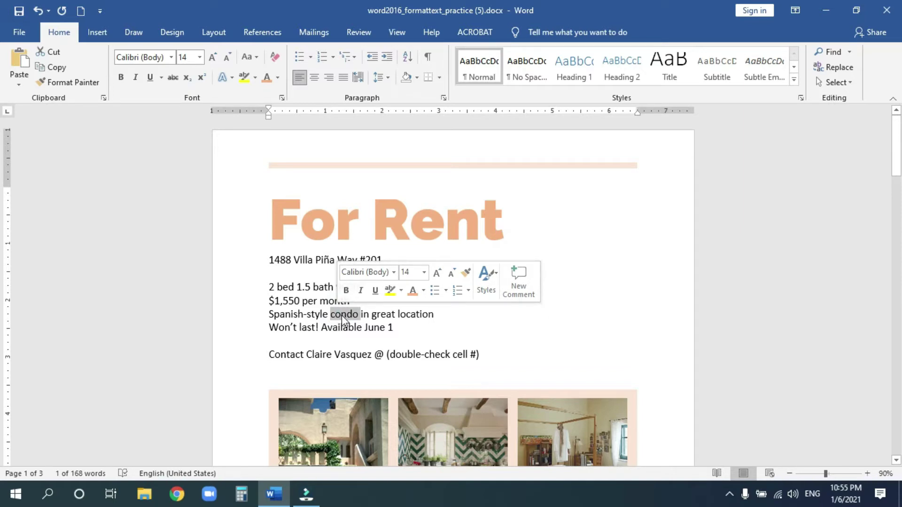
pyautogui.tripleClick(341, 318)
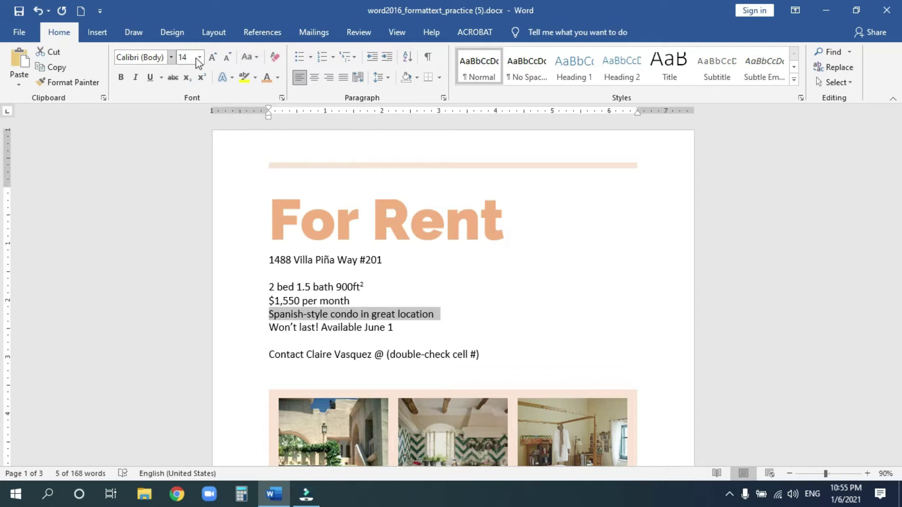
pyautogui.click(258, 61)
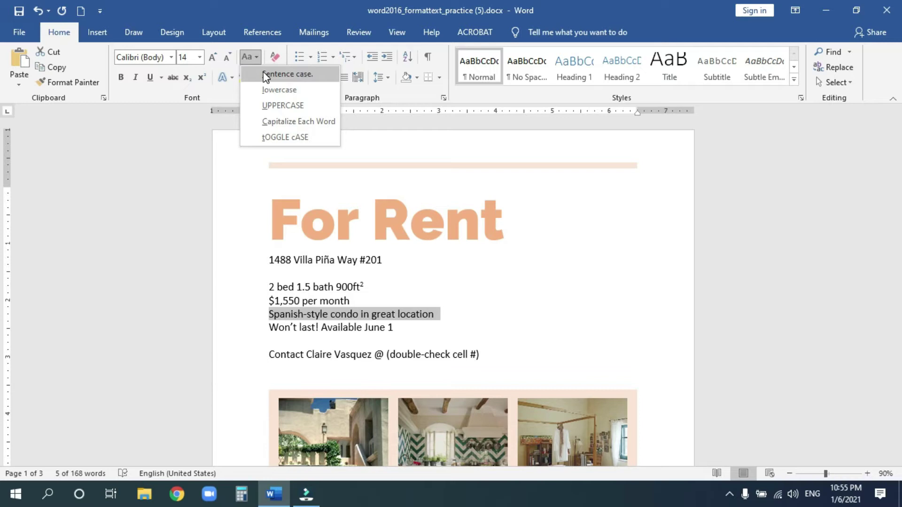
pyautogui.click(300, 74)
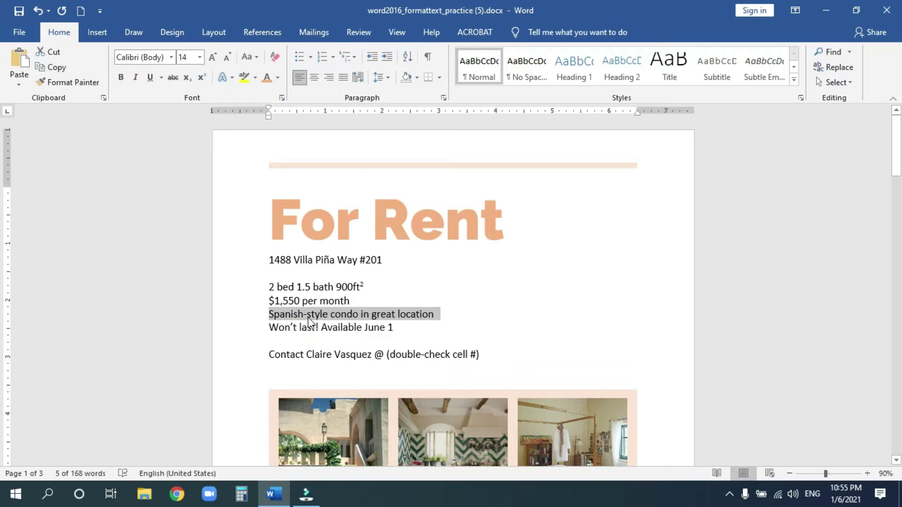
# Try lowercase and UPPERCASE on the selected Spanish-style condo line
pyautogui.click(247, 58)
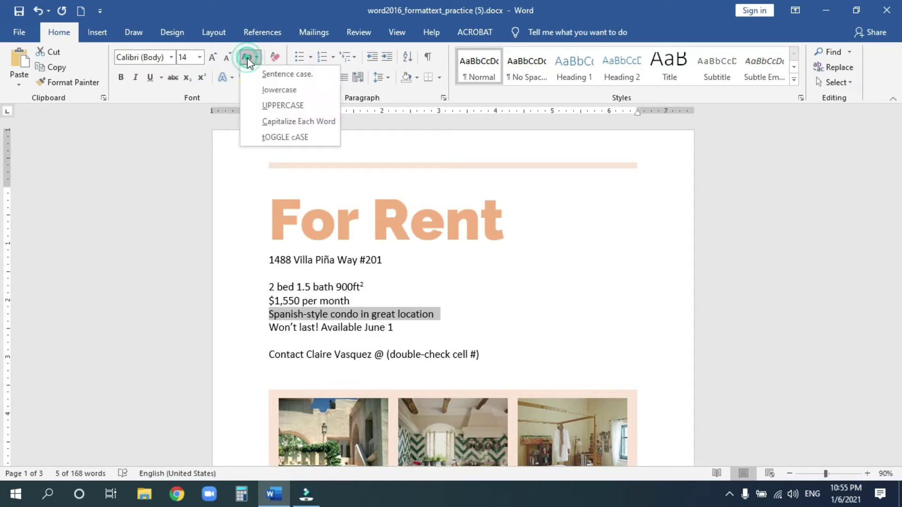
pyautogui.click(278, 91)
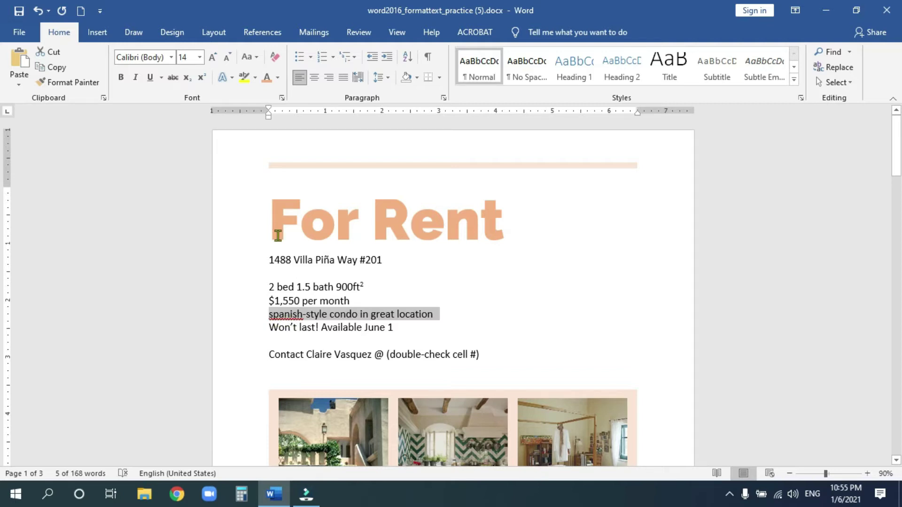
pyautogui.click(256, 56)
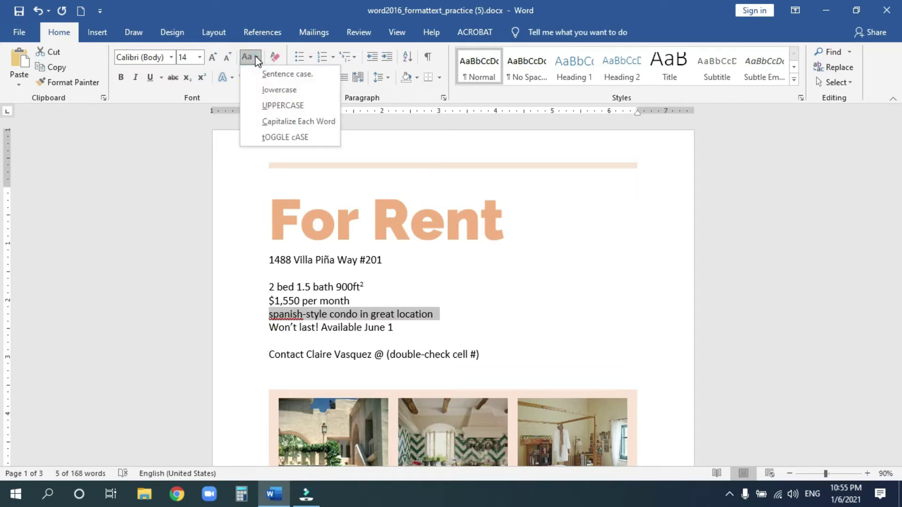
pyautogui.click(281, 106)
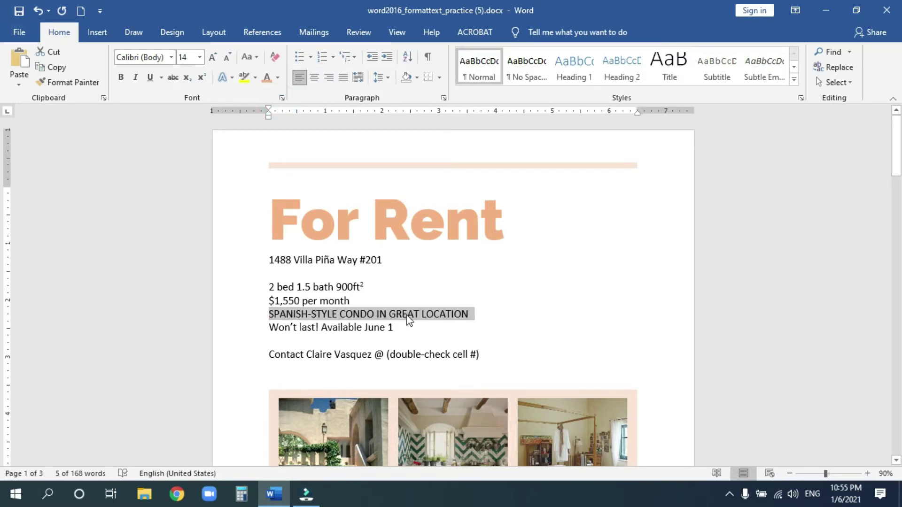
# Try Capitalize Each Word and tOGGLE cASE on the Spanish-style condo line
pyautogui.click(251, 61)
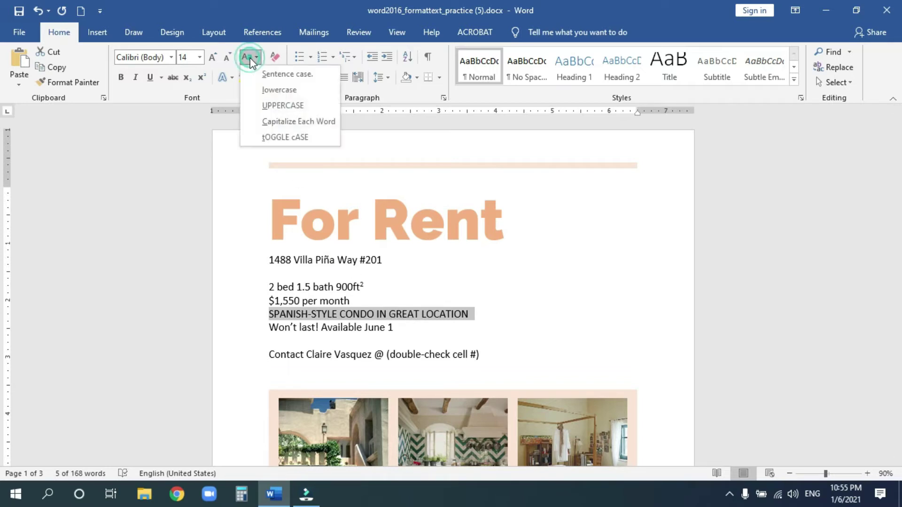
pyautogui.click(288, 122)
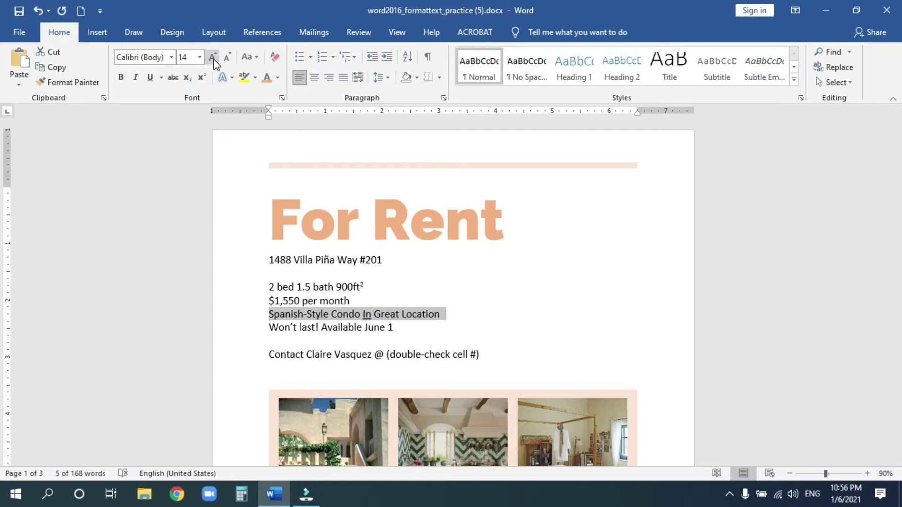
pyautogui.click(255, 57)
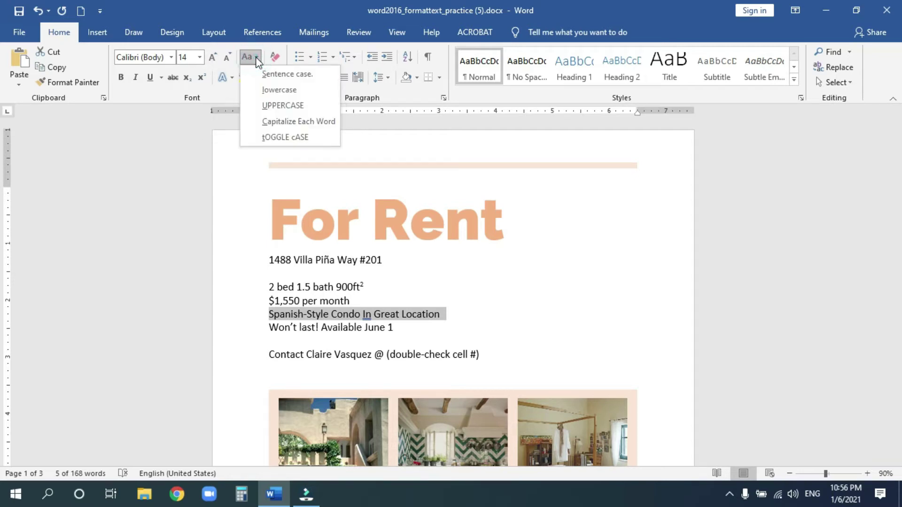
pyautogui.click(285, 137)
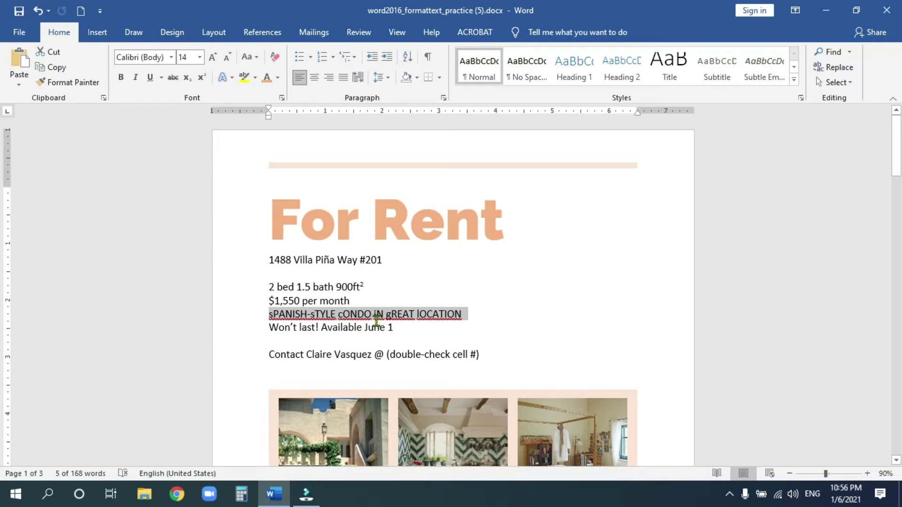
# Return the Spanish-style condo line to Sentence case
pyautogui.click(251, 60)
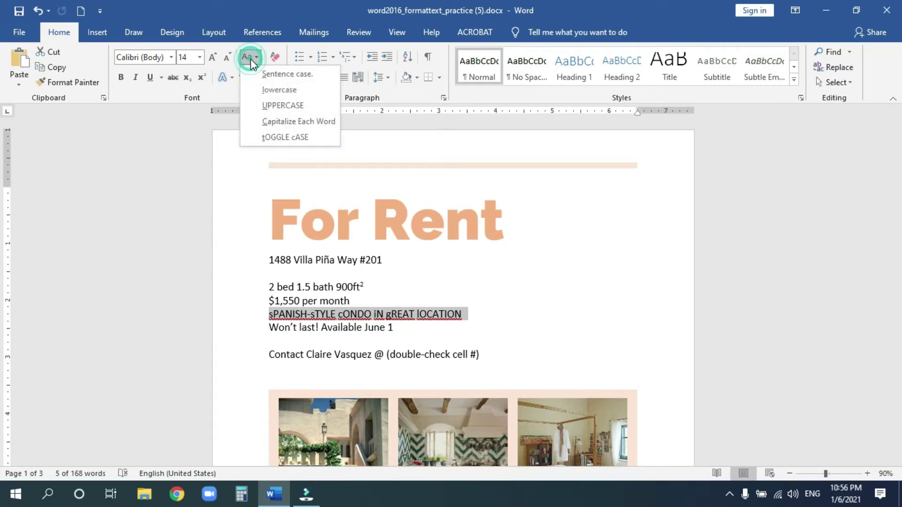
pyautogui.click(287, 74)
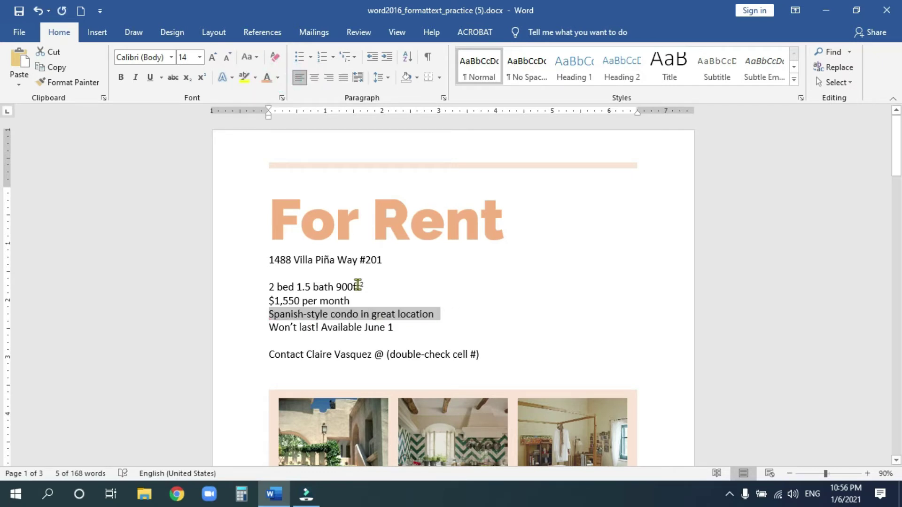
# Select the whole For Rent title and change its case to UPPERCASE
pyautogui.doubleClick(385, 219)
pyautogui.click(335, 230)
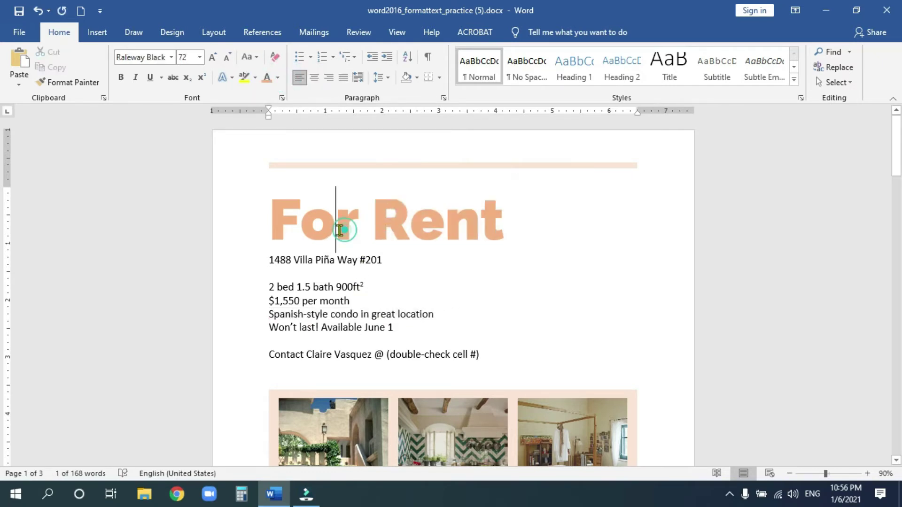
pyautogui.tripleClick(335, 230)
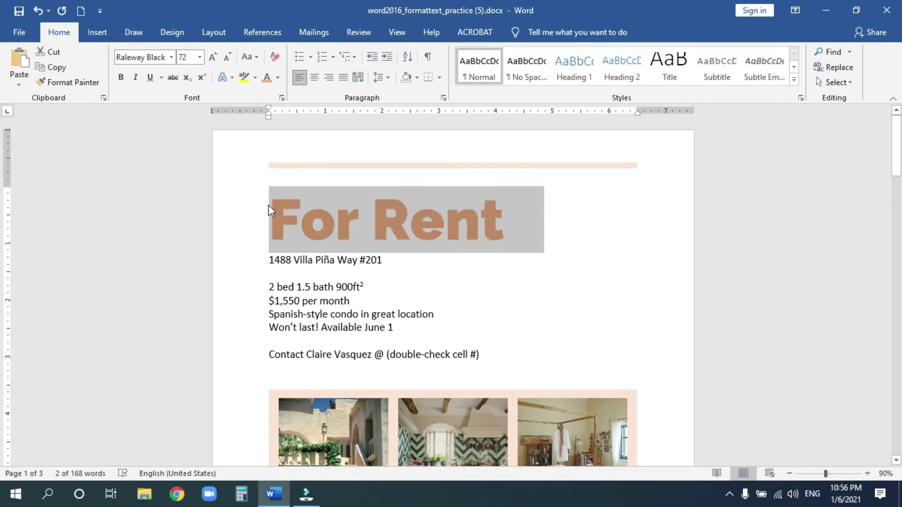
pyautogui.click(248, 57)
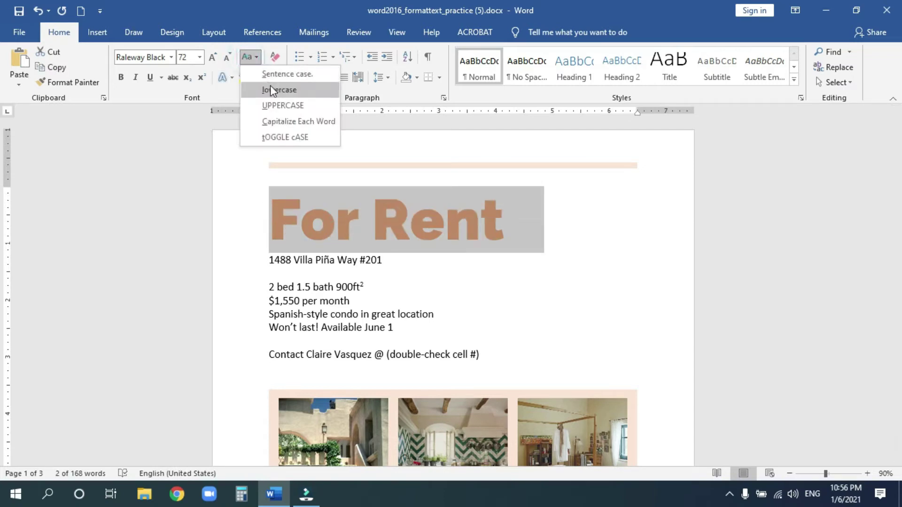
pyautogui.click(288, 107)
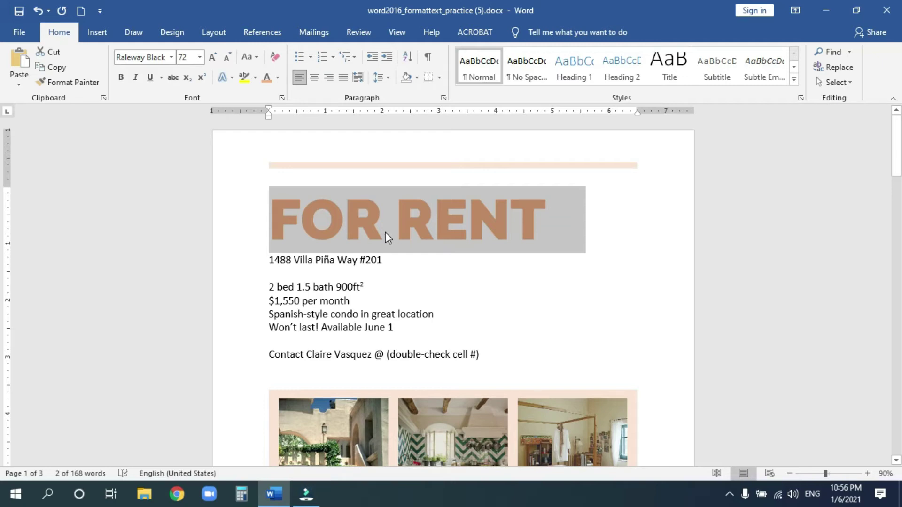
pyautogui.click(257, 57)
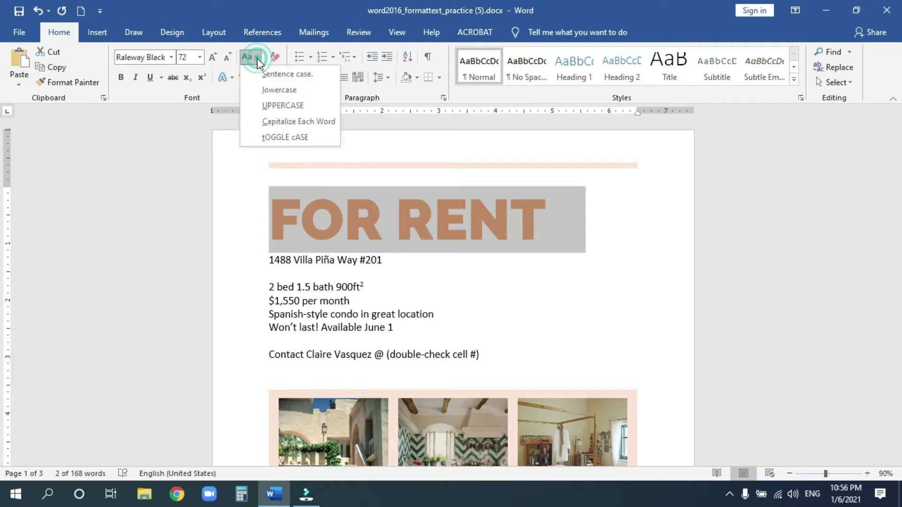
pyautogui.click(281, 106)
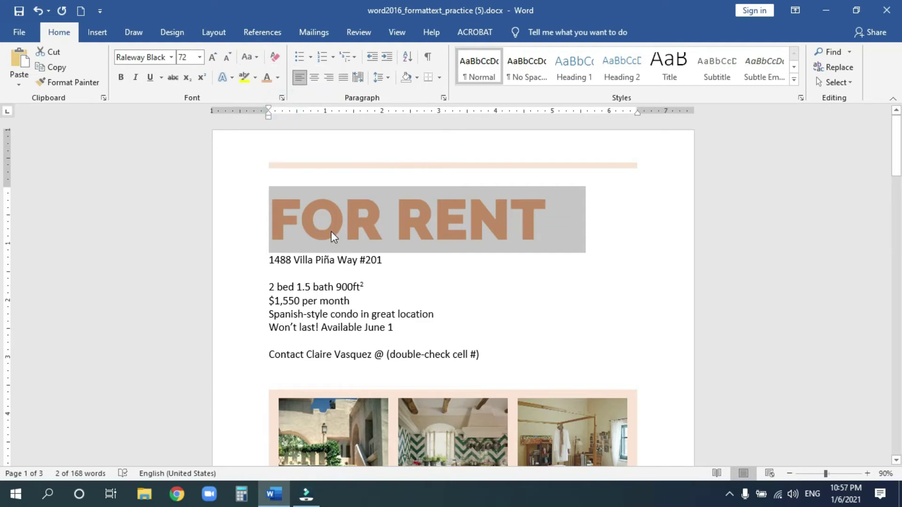
# Highlight the "(double-check cell #)" placeholder in the contact line in yellow
pyautogui.click(393, 275)
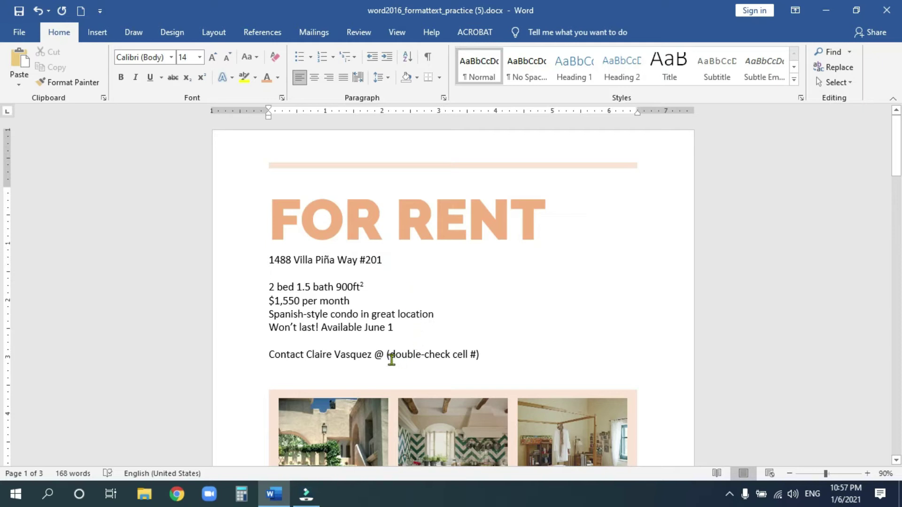
pyautogui.moveTo(390, 356); pyautogui.dragTo(479, 355)
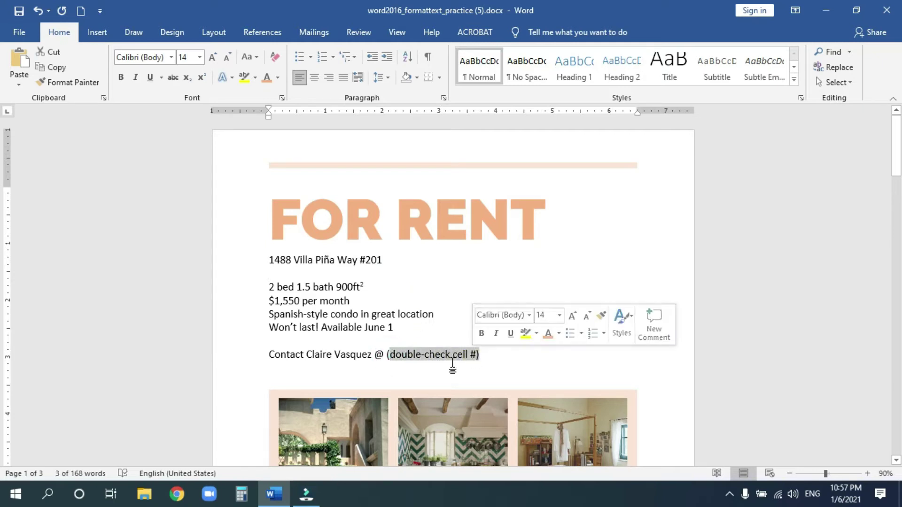
pyautogui.click(420, 356)
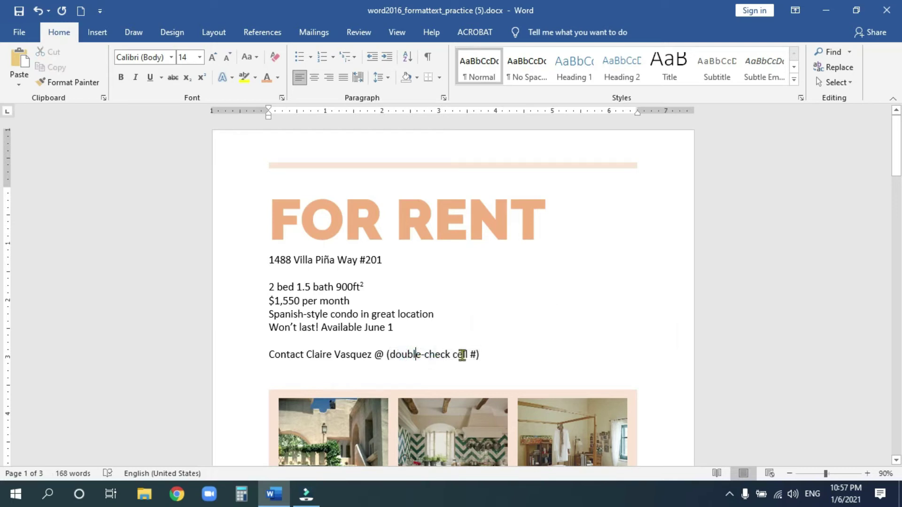
pyautogui.moveTo(469, 354); pyautogui.dragTo(386, 355)
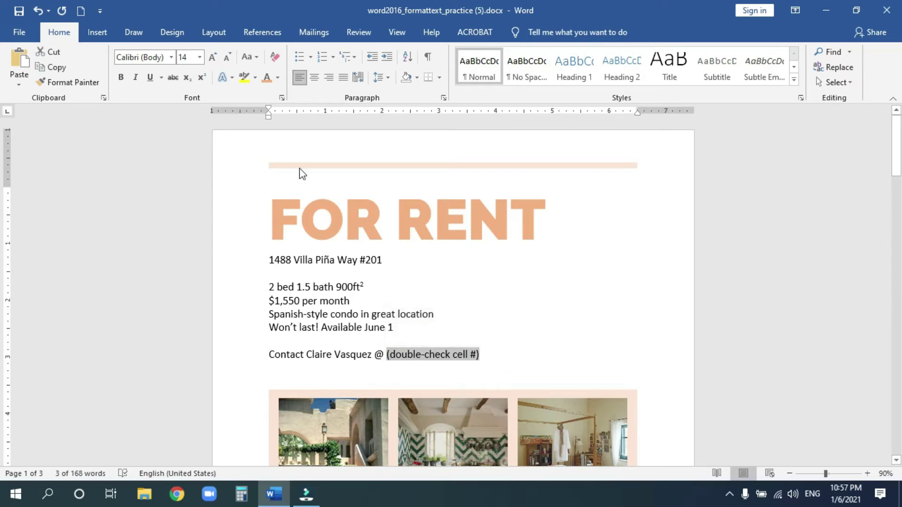
pyautogui.click(244, 81)
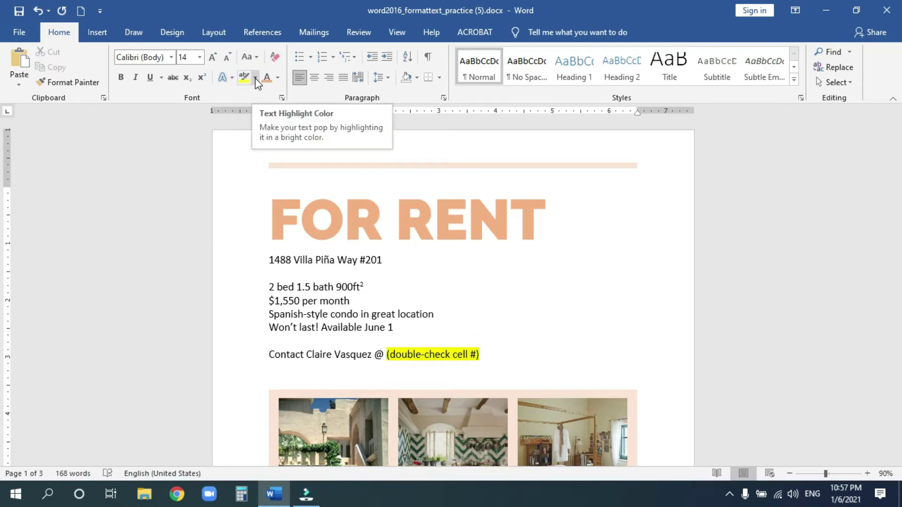
# Set the highlighter color to dark blue and mark the "(double-check cell #)" placeholder plus part of the contact's name before it
pyautogui.click(255, 78)
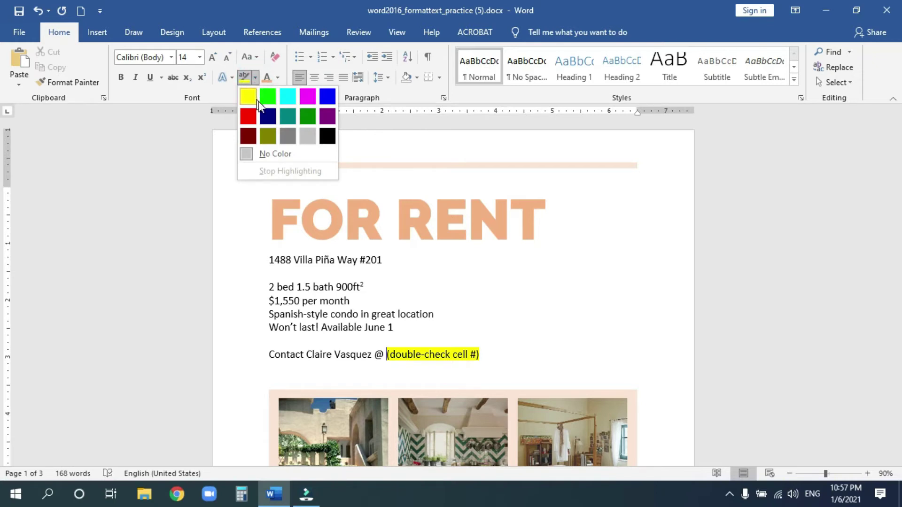
pyautogui.click(267, 117)
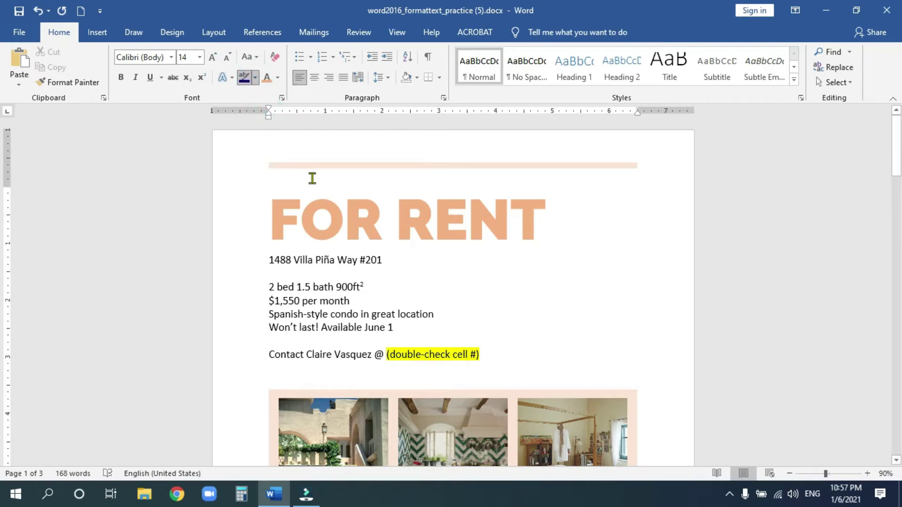
pyautogui.moveTo(480, 355); pyautogui.dragTo(384, 355)
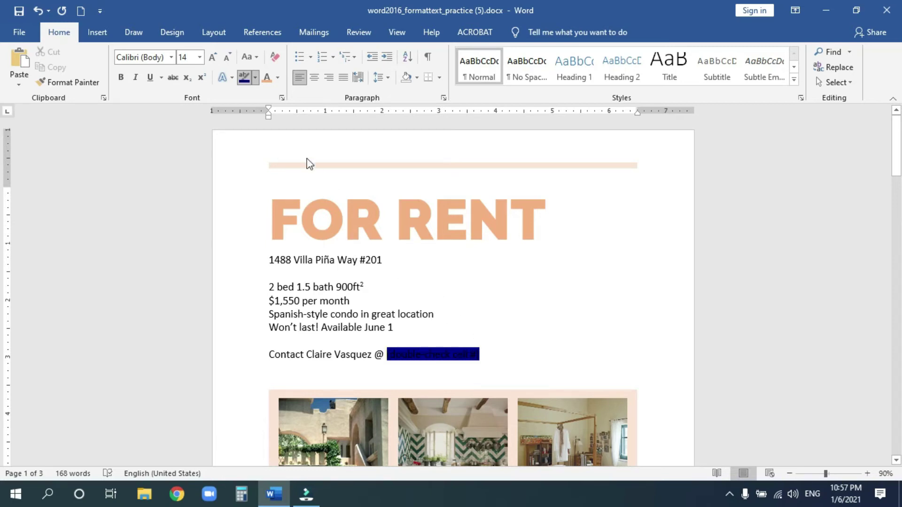
pyautogui.moveTo(487, 365)
pyautogui.mouseDown()
pyautogui.moveTo(383, 357)
pyautogui.moveTo(347, 359)
pyautogui.moveTo(336, 371)
pyautogui.mouseUp()
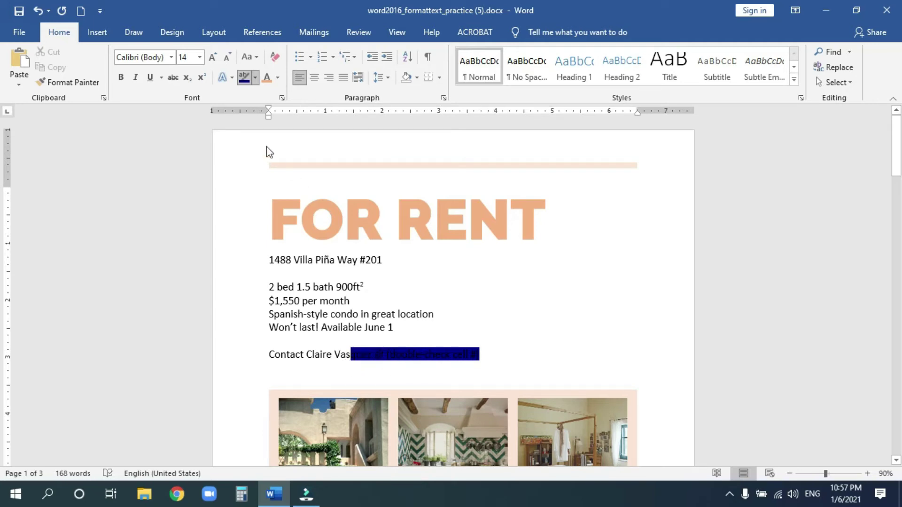
# Remove the dark blue highlighting from the contact line by applying No Color over the marked text
pyautogui.click(254, 78)
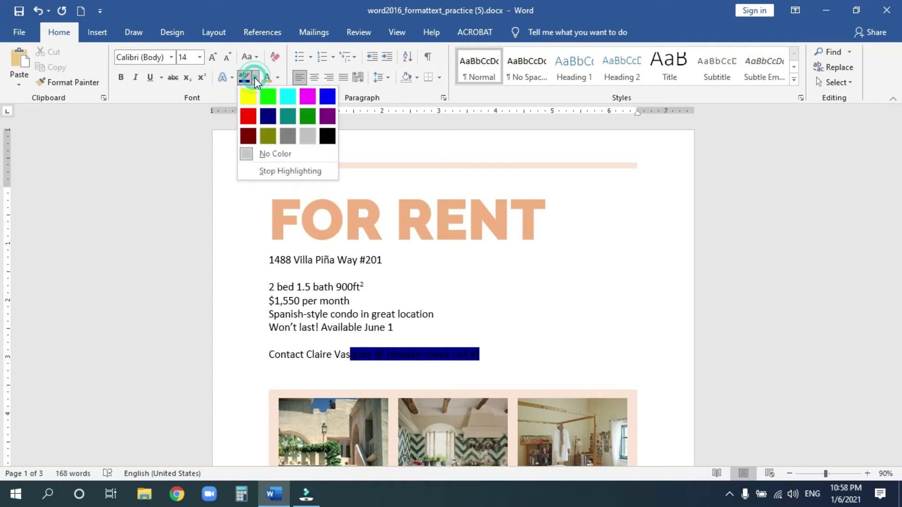
pyautogui.click(281, 156)
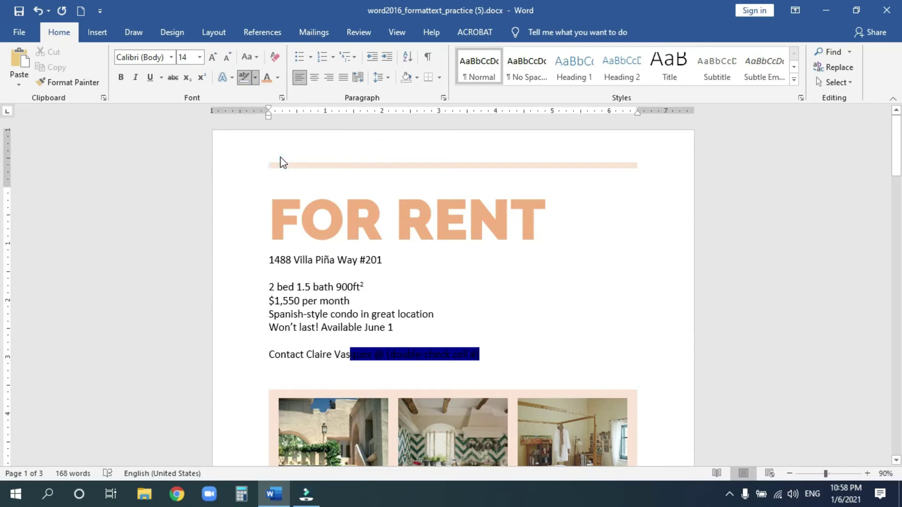
pyautogui.moveTo(484, 355); pyautogui.dragTo(334, 355)
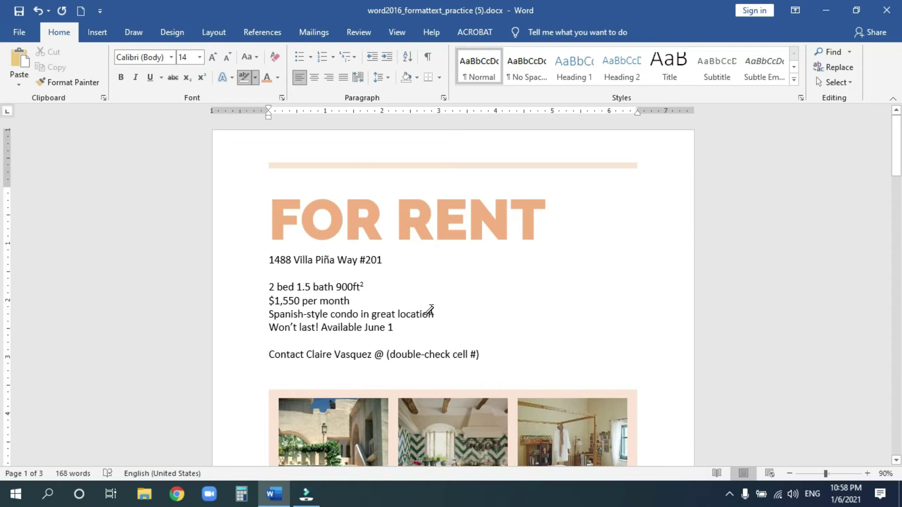
# Set the text highlighter color to yellow and stop highlighting mode
pyautogui.click(258, 80)
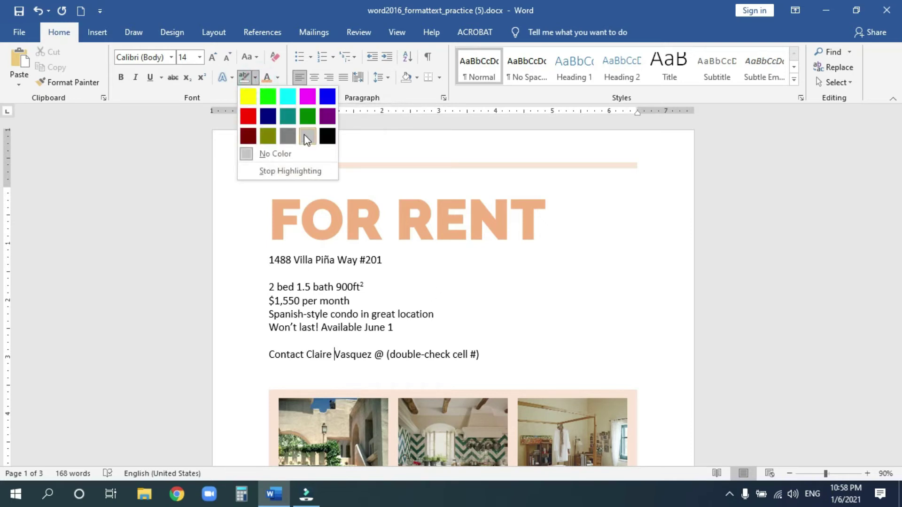
pyautogui.click(247, 100)
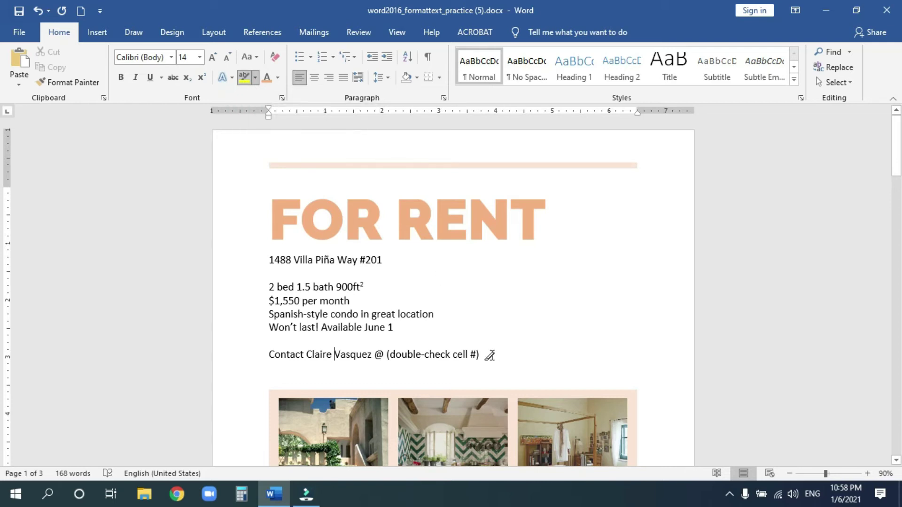
pyautogui.moveTo(479, 356)
pyautogui.mouseDown()
pyautogui.moveTo(388, 353)
pyautogui.moveTo(483, 347)
pyautogui.mouseUp()
pyautogui.click(255, 78)
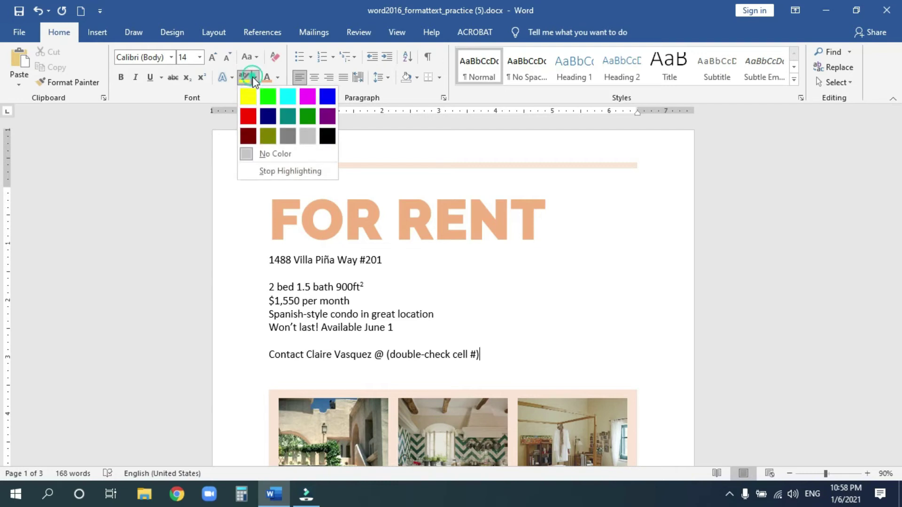
pyautogui.click(275, 171)
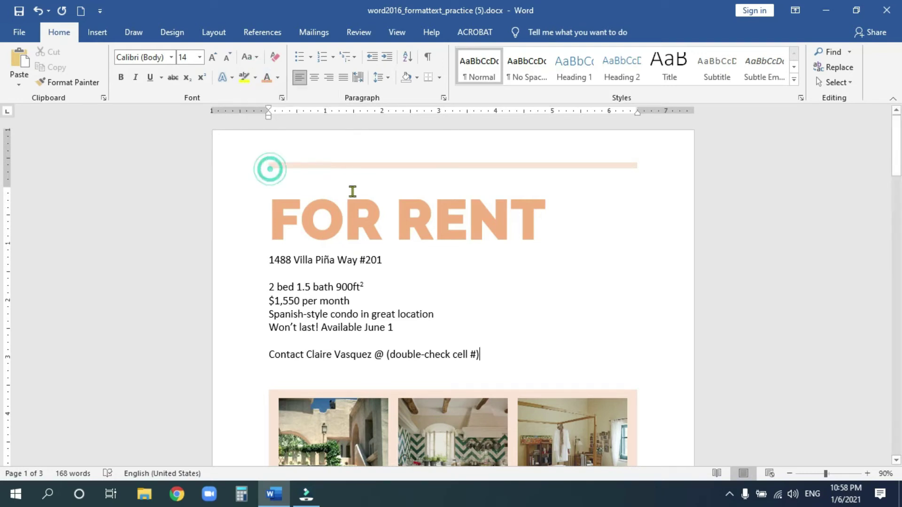
# Select the "(double-check cell #)" placeholder and apply the yellow highlight to it
pyautogui.moveTo(484, 355); pyautogui.dragTo(385, 355)
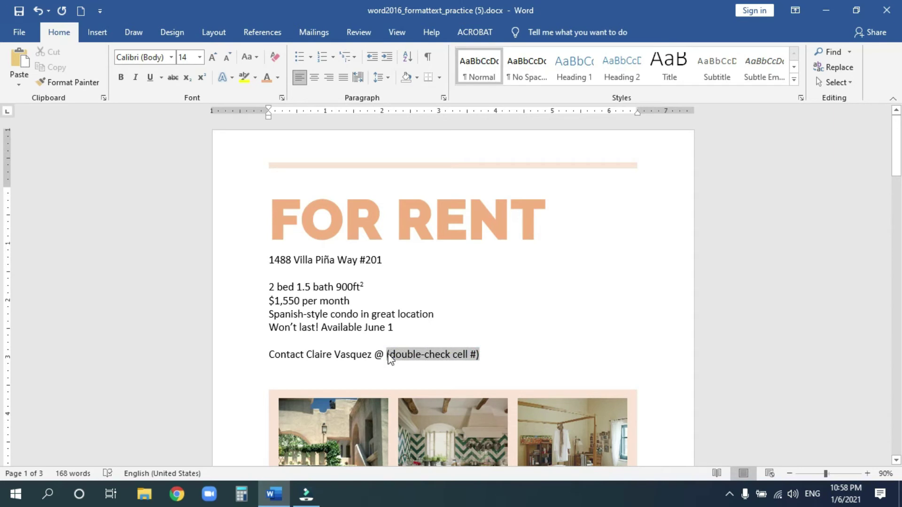
pyautogui.click(244, 77)
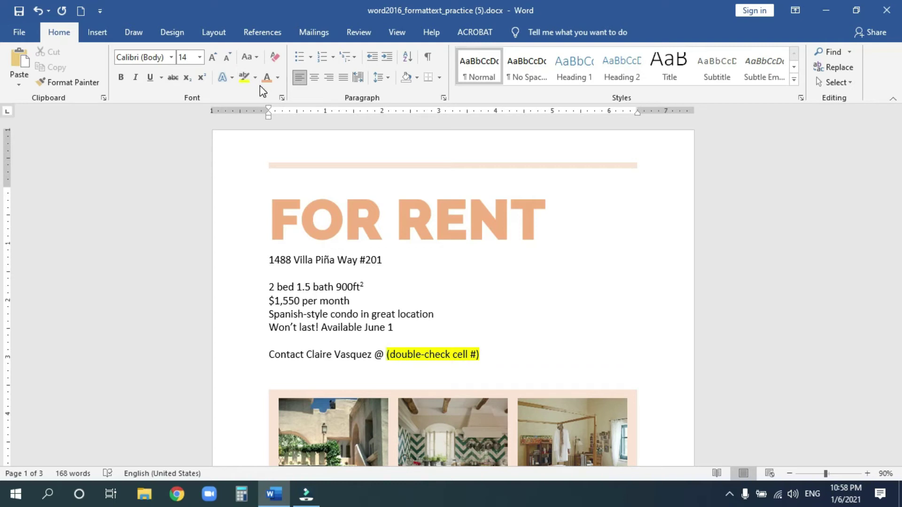
pyautogui.click(502, 356)
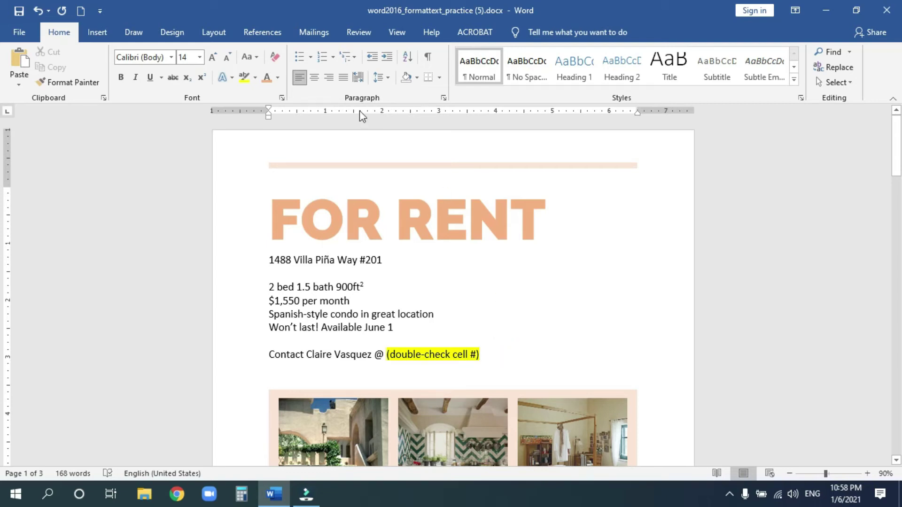
# Select the flyer text from the contact line up to the FOR RENT title, look over the page, and clear the selection
pyautogui.click(498, 354)
pyautogui.moveTo(497, 354); pyautogui.dragTo(245, 208)
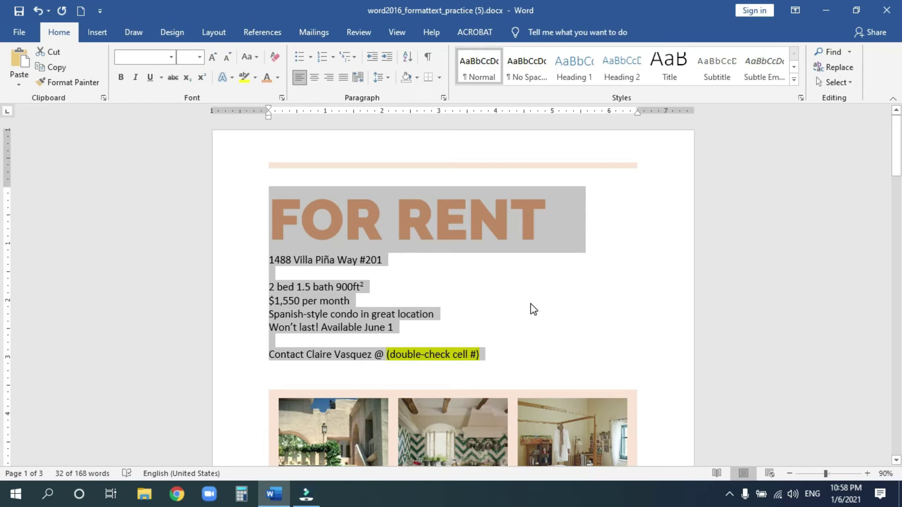
pyautogui.scroll(-6, 531, 303)
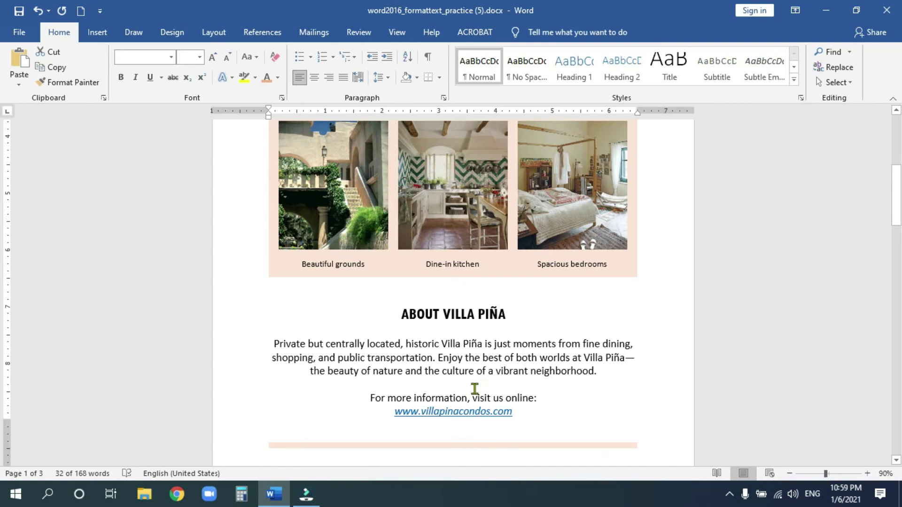
pyautogui.scroll(6, 474, 388)
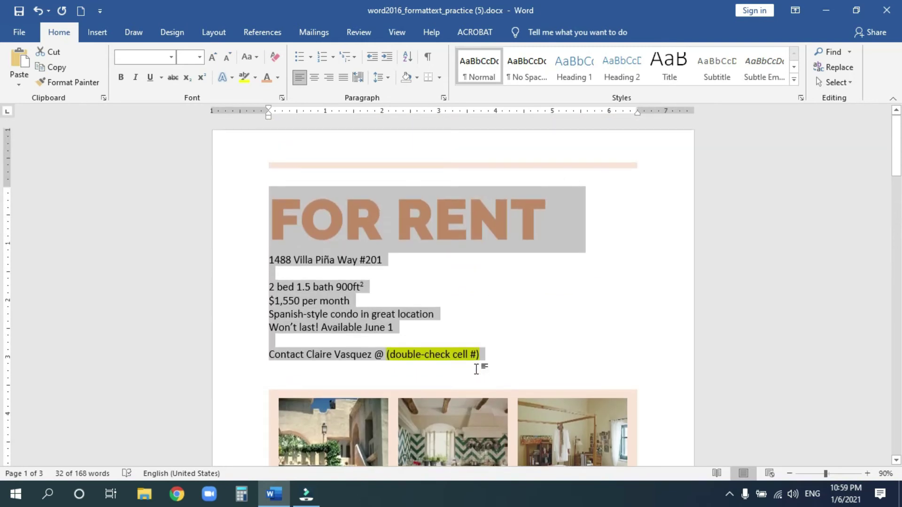
pyautogui.click(507, 355)
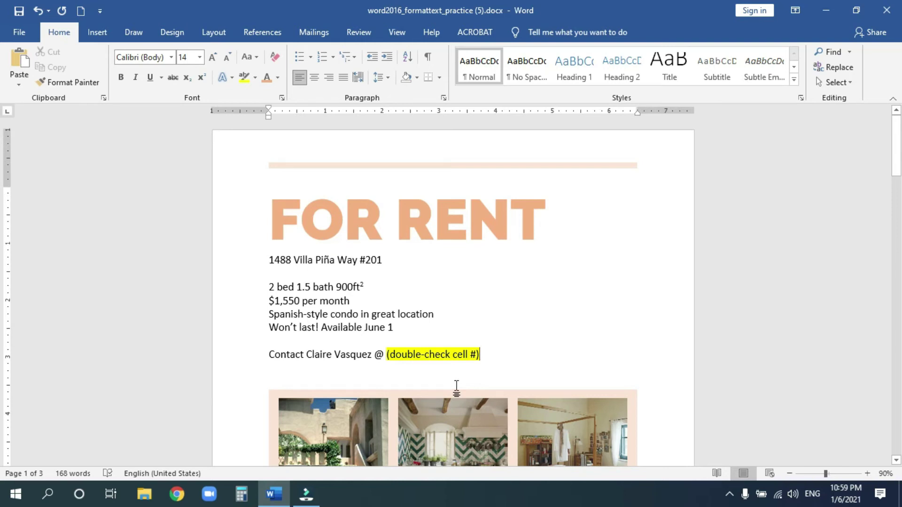
# Select the entire document, look over the extent of the selection, and deselect it
pyautogui.hotkey('ctrl', 'a')
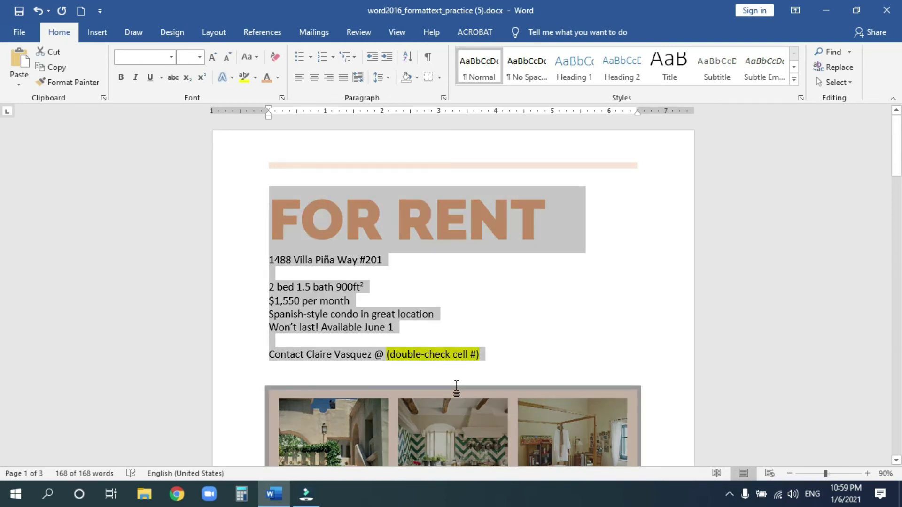
pyautogui.scroll(-10, 456, 388)
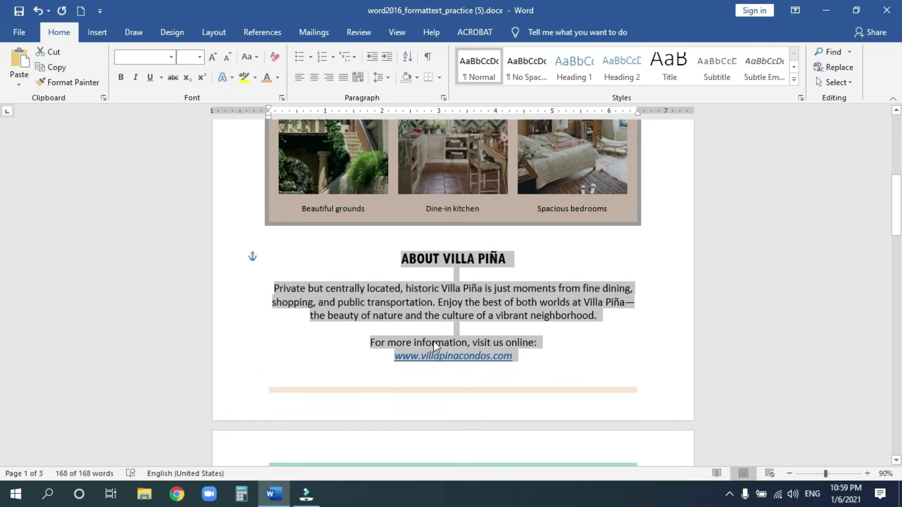
pyautogui.scroll(8, 419, 320)
pyautogui.scroll(-10, 411, 437)
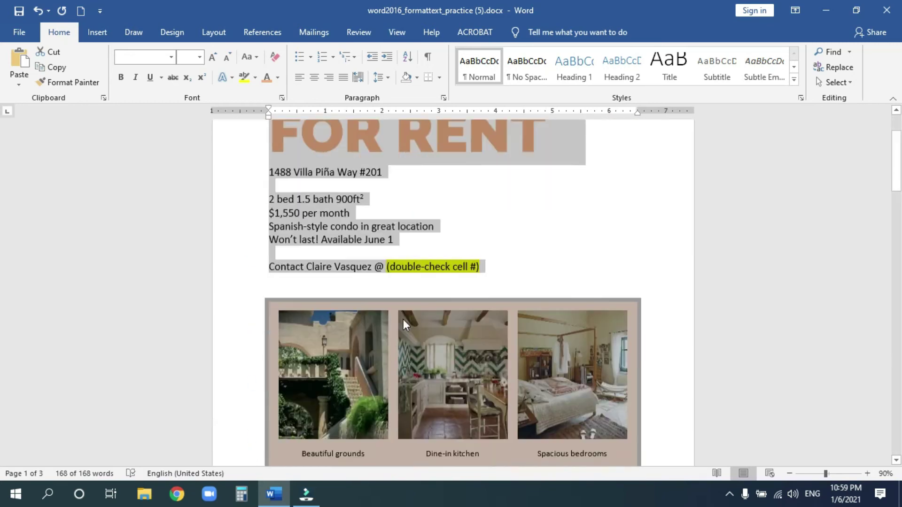
pyautogui.scroll(10, 424, 385)
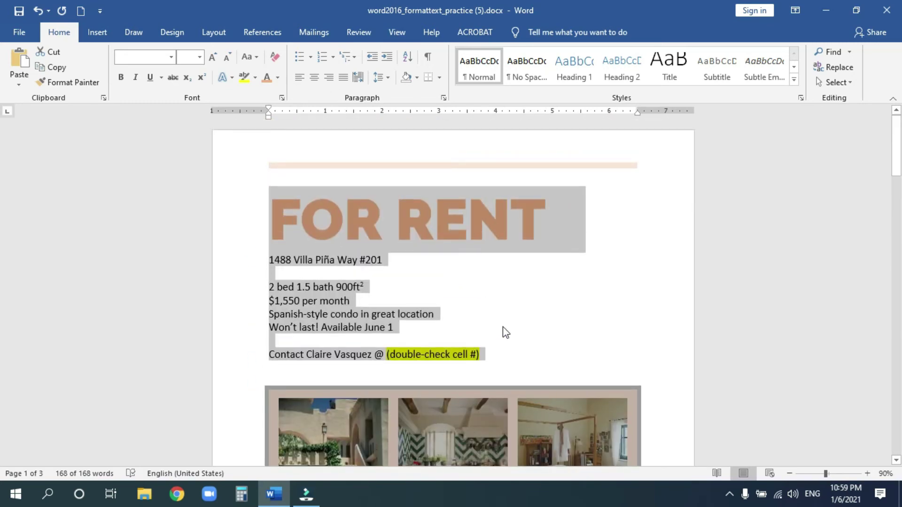
pyautogui.click(525, 303)
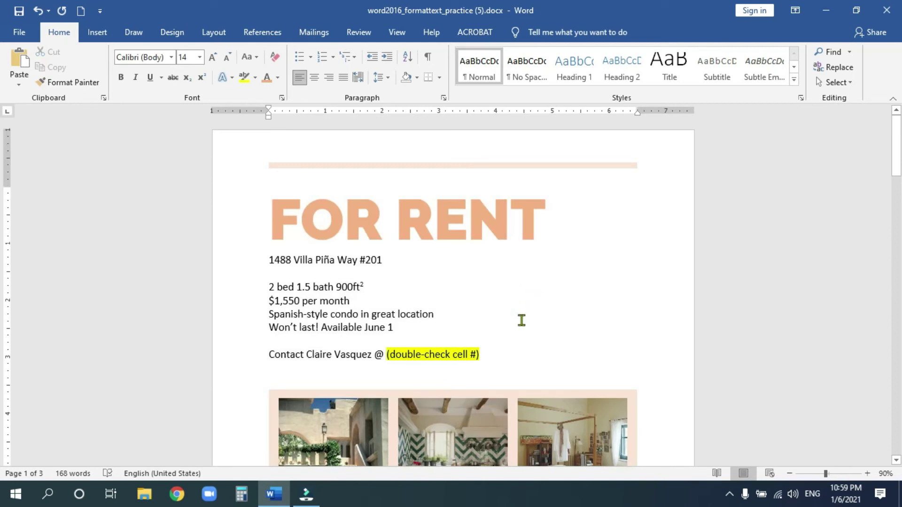
# Select the flyer text from the FOR RENT title through the contact line and center it
pyautogui.click(495, 356)
pyautogui.moveTo(494, 355); pyautogui.dragTo(270, 233)
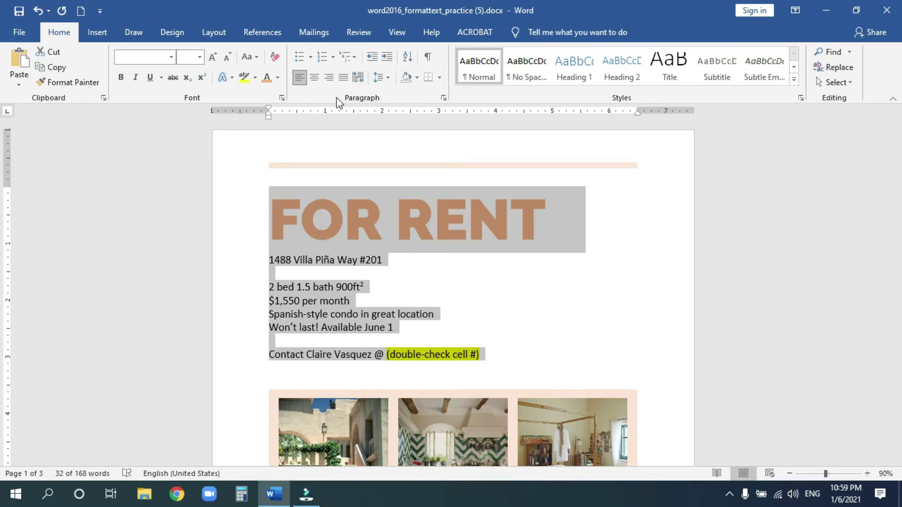
pyautogui.click(300, 77)
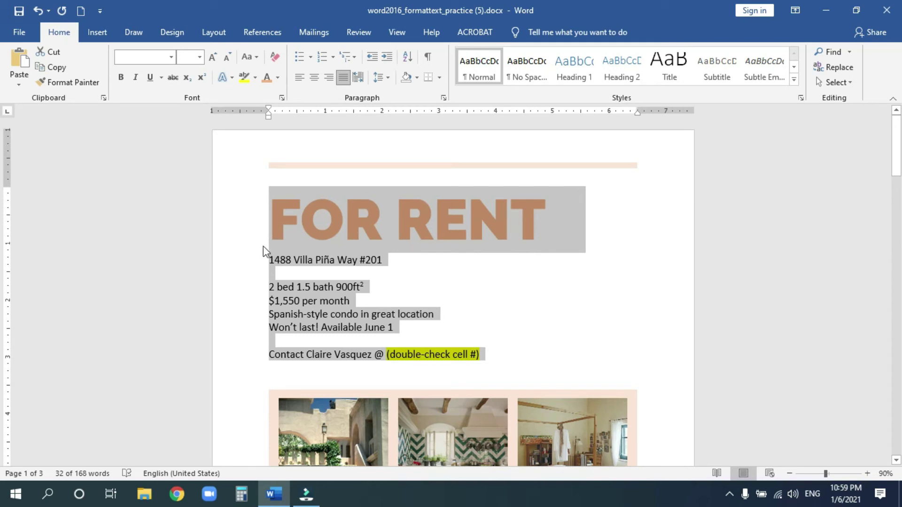
pyautogui.click(314, 79)
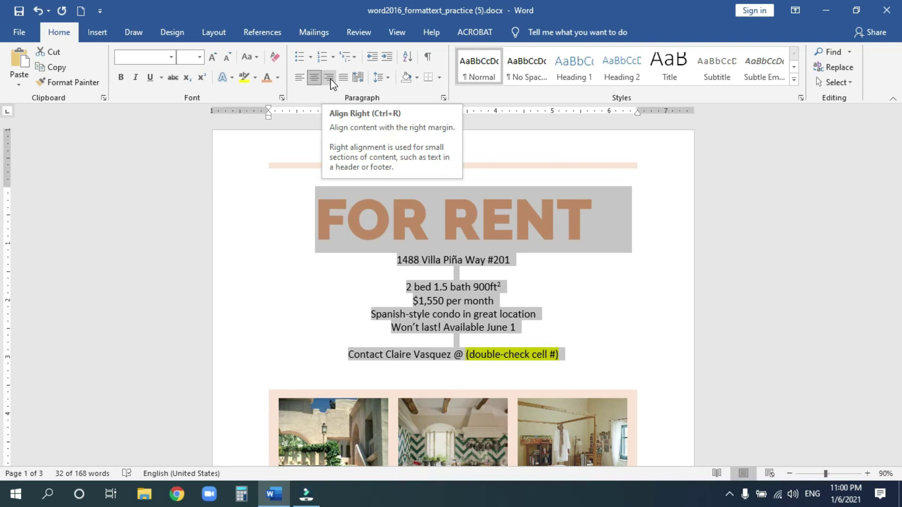
# Try right and justified alignment on the selected flyer text, and return it to centered
pyautogui.click(330, 78)
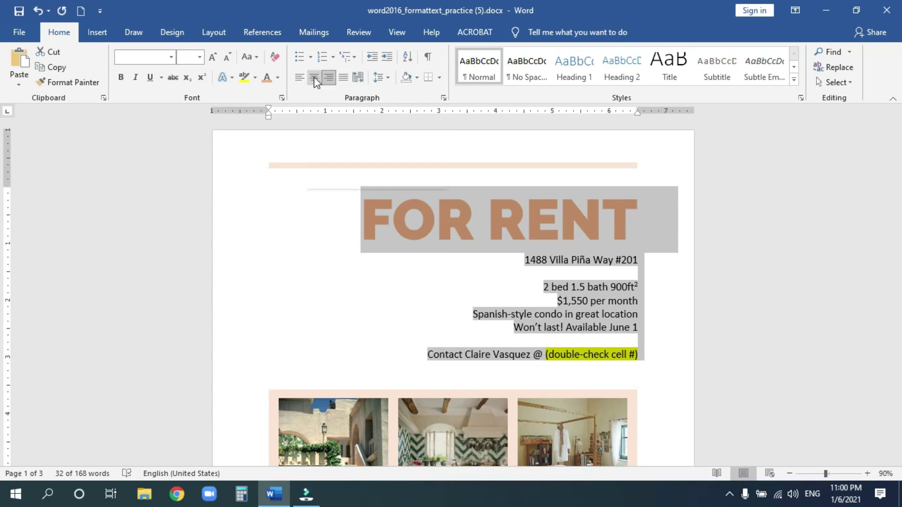
pyautogui.click(314, 77)
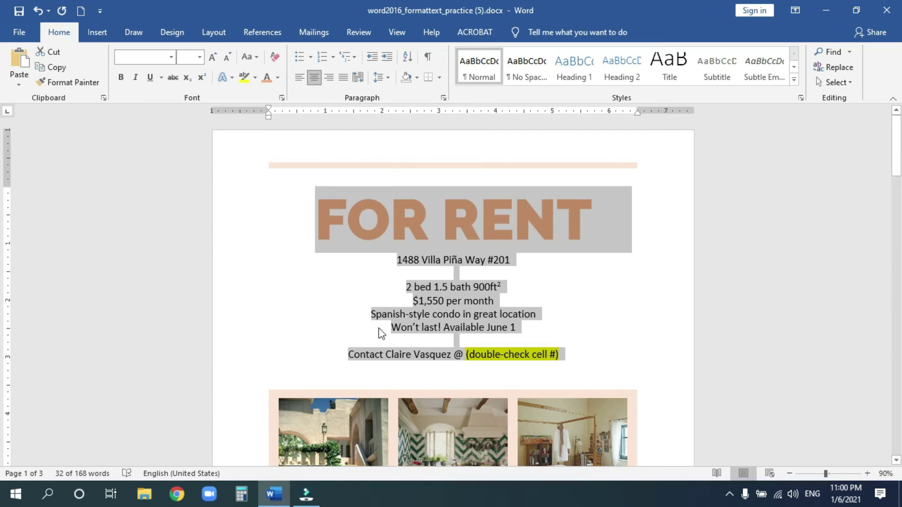
pyautogui.click(343, 78)
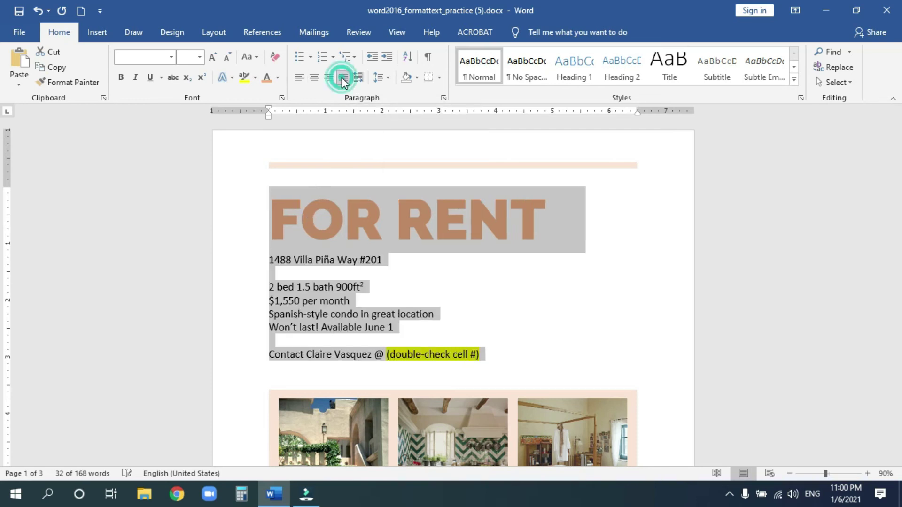
pyautogui.click(315, 78)
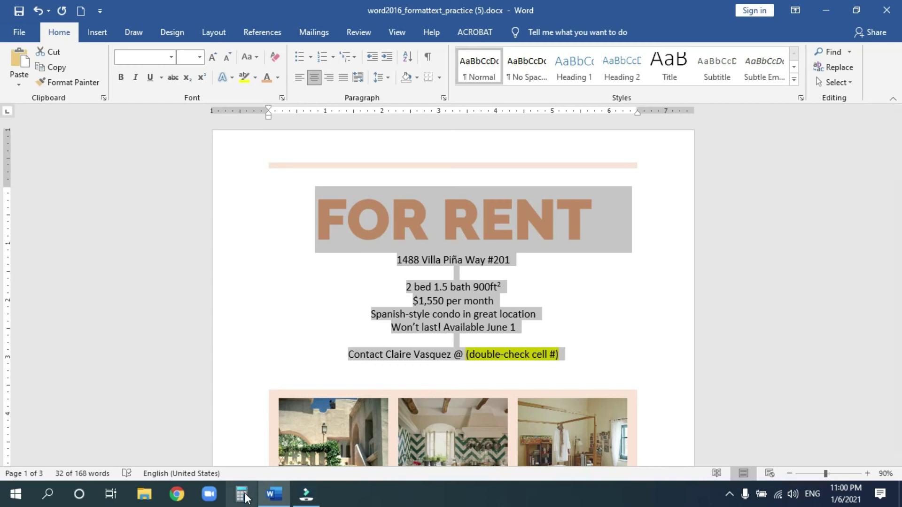
# Switch to Chrome and search Google for "magazine text"
pyautogui.click(174, 495)
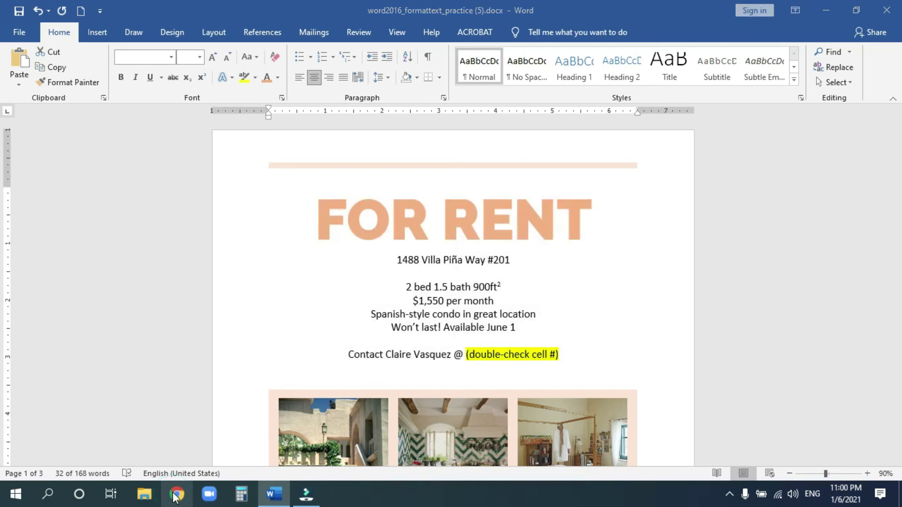
pyautogui.click(152, 35)
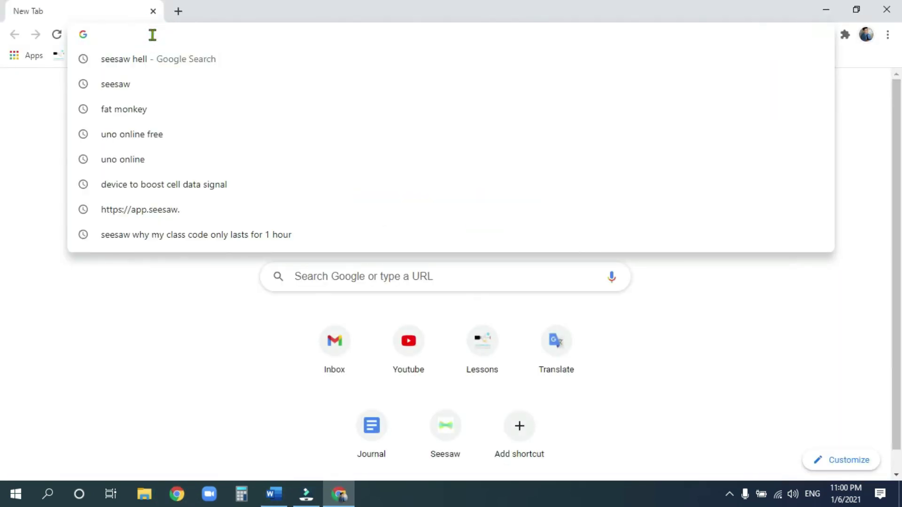
pyautogui.write('magazine text')
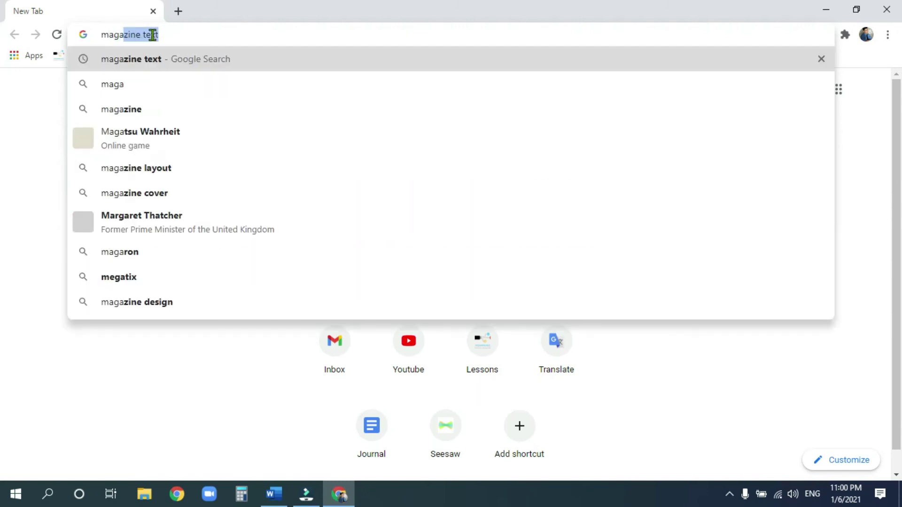
pyautogui.press('Right')
pyautogui.press('Return')
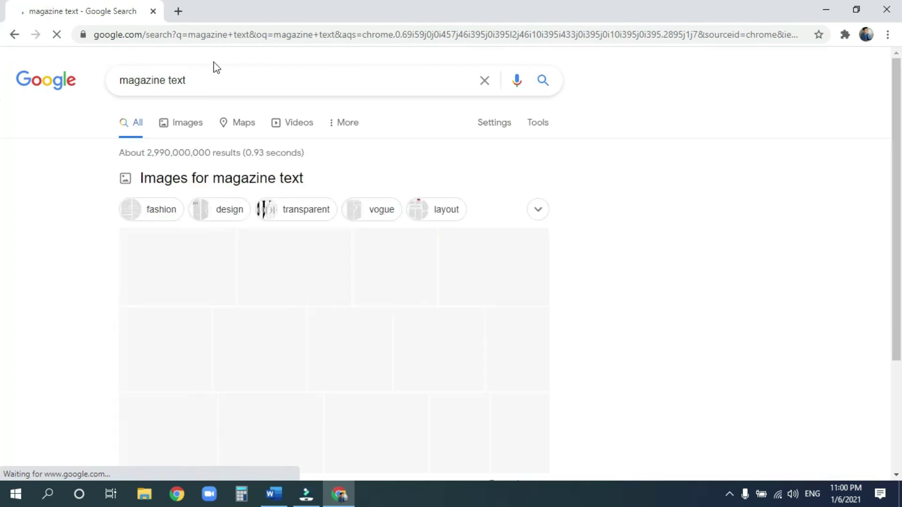
# Browse the image results and open the magazine page with three justified text columns to examine its alignment
pyautogui.scroll(-1, 276, 155)
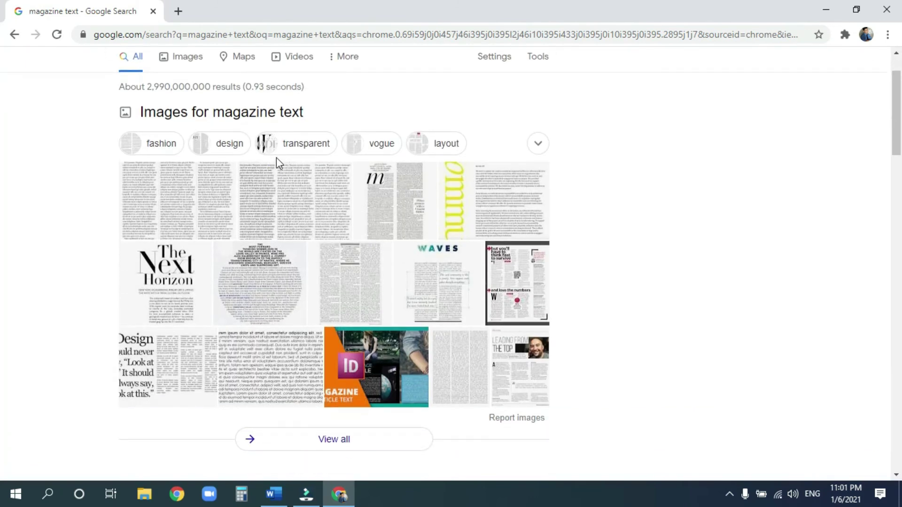
pyautogui.scroll(-1, 193, 221)
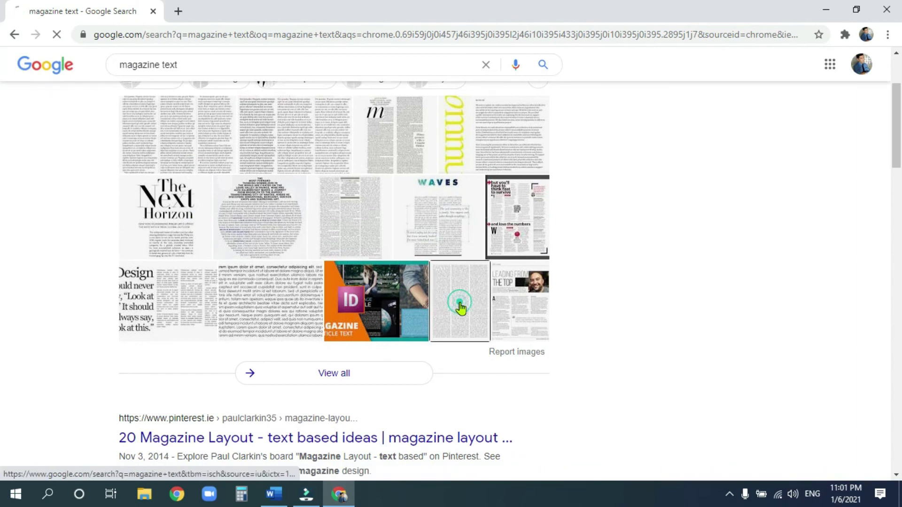
pyautogui.click(460, 307)
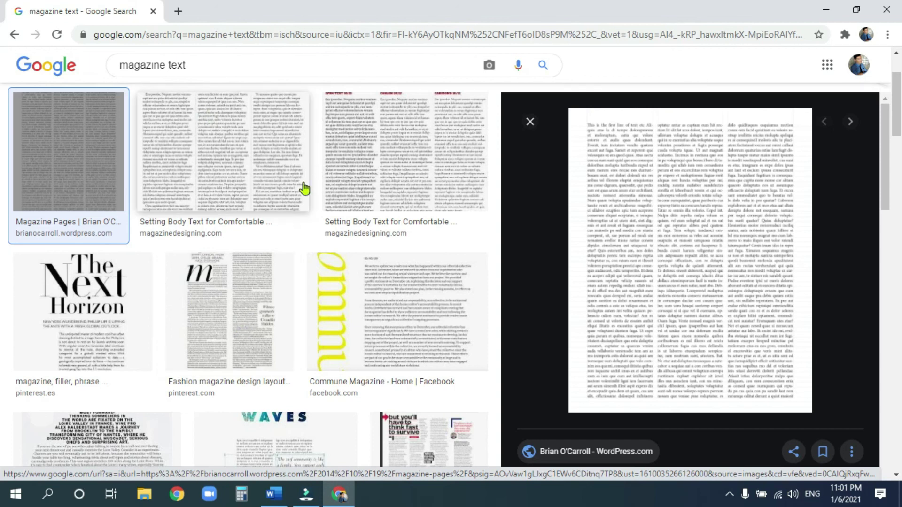
# Return to the rental flyer in Word and save the document under its existing name
pyautogui.click(277, 498)
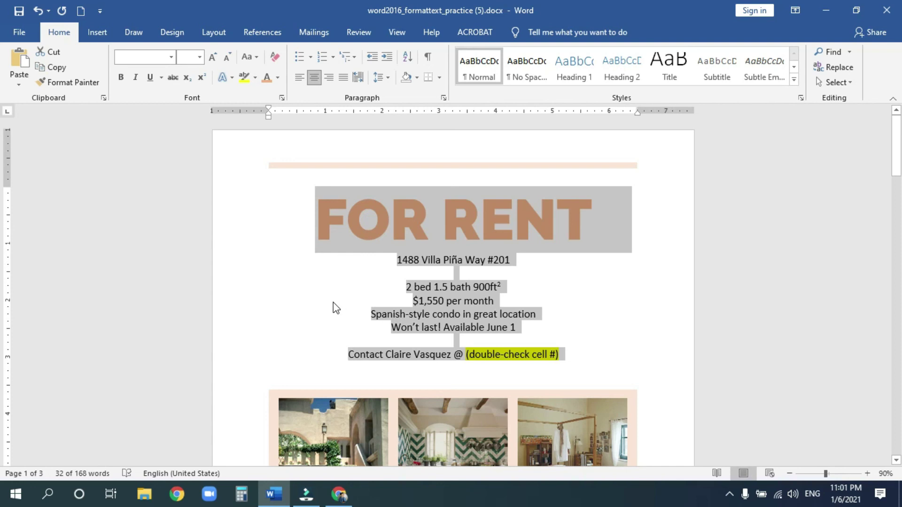
pyautogui.click(18, 12)
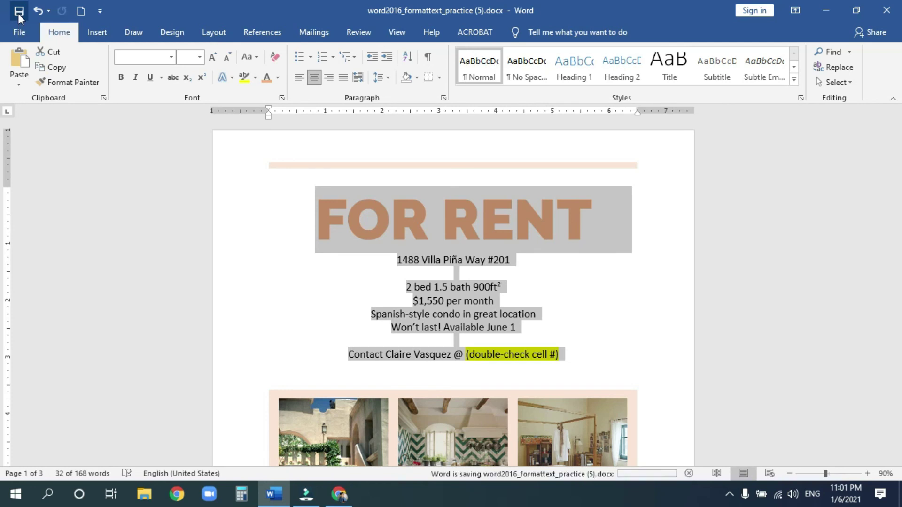